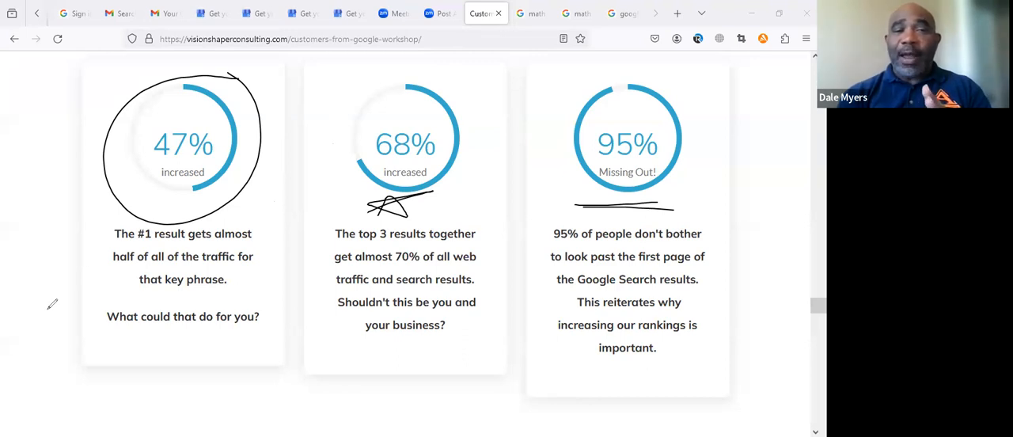
# Step: Switch to the Google results for math tutor camden county georgia, drawing a star beside the first sponsored listing and clearing the annotations
pyautogui.click(48, 308)
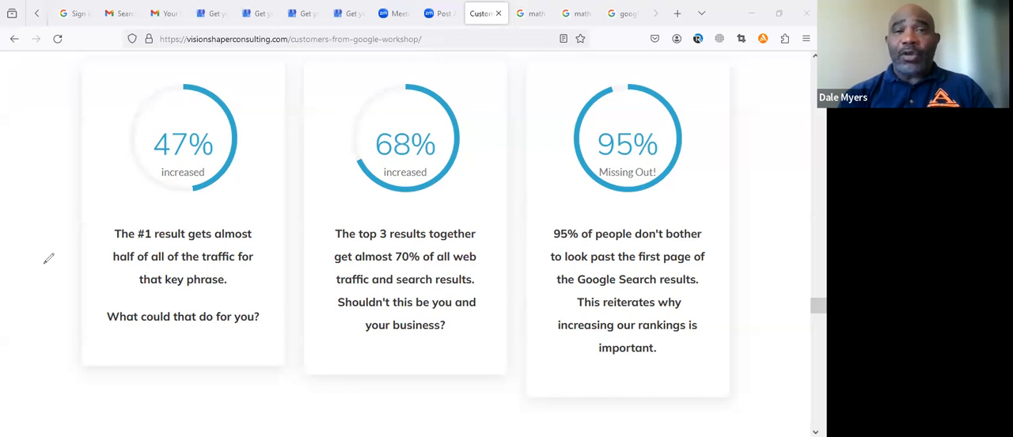
pyautogui.click(533, 15)
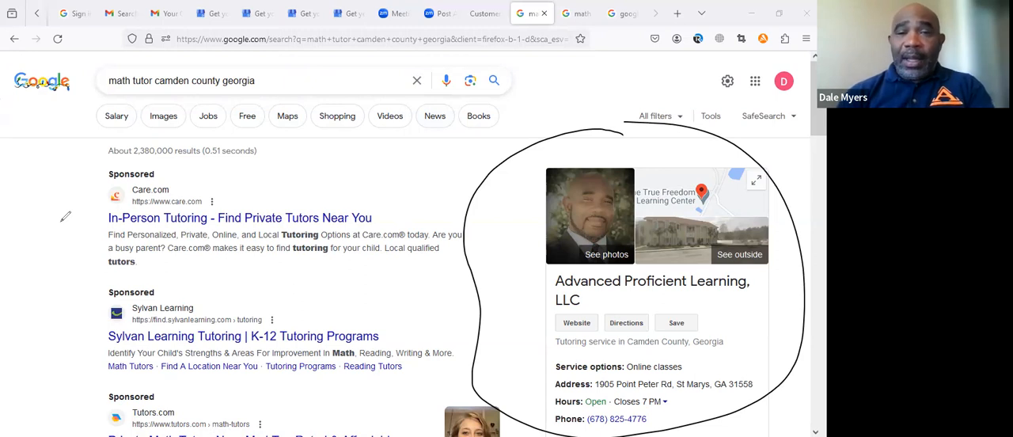
pyautogui.moveTo(66, 229)
pyautogui.mouseDown()
pyautogui.moveTo(75, 212)
pyautogui.moveTo(63, 207)
pyautogui.moveTo(67, 230)
pyautogui.mouseUp()
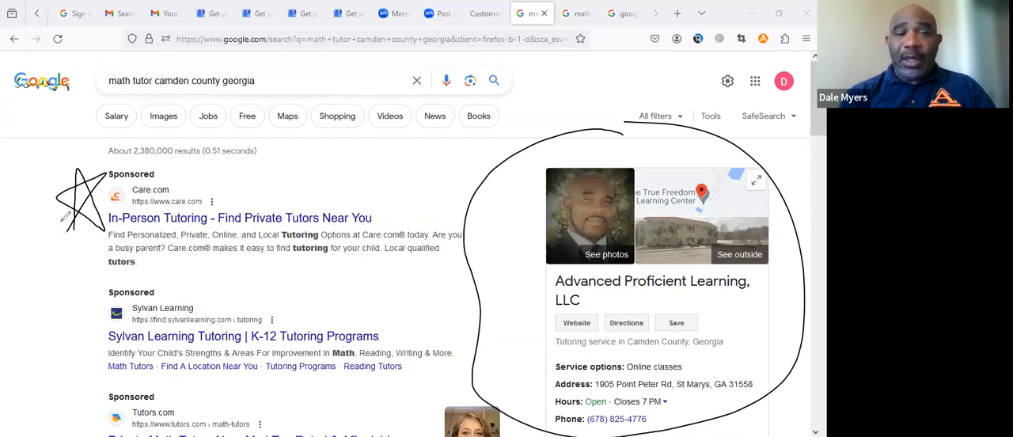
pyautogui.click(236, 144)
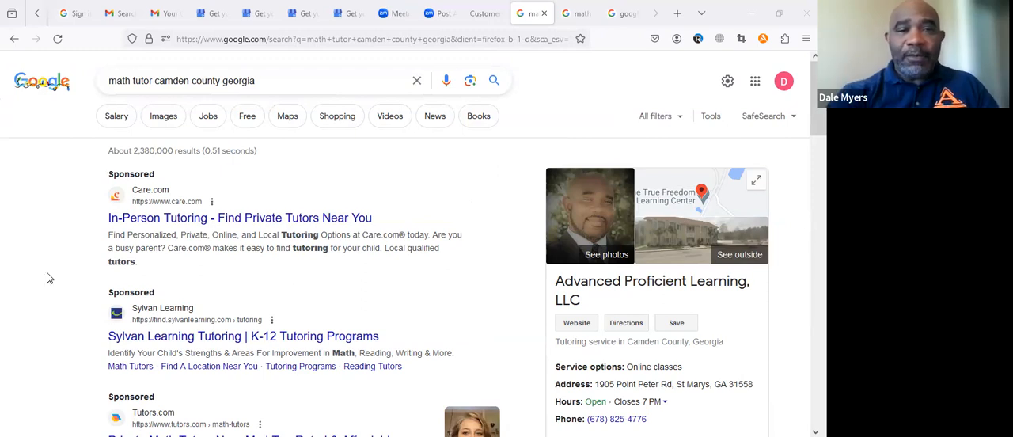
# Step: Review the Camden County math tutor results and the math tutor brunswick ga results, and return to the workshop page
pyautogui.scroll(-10, 440, 179)
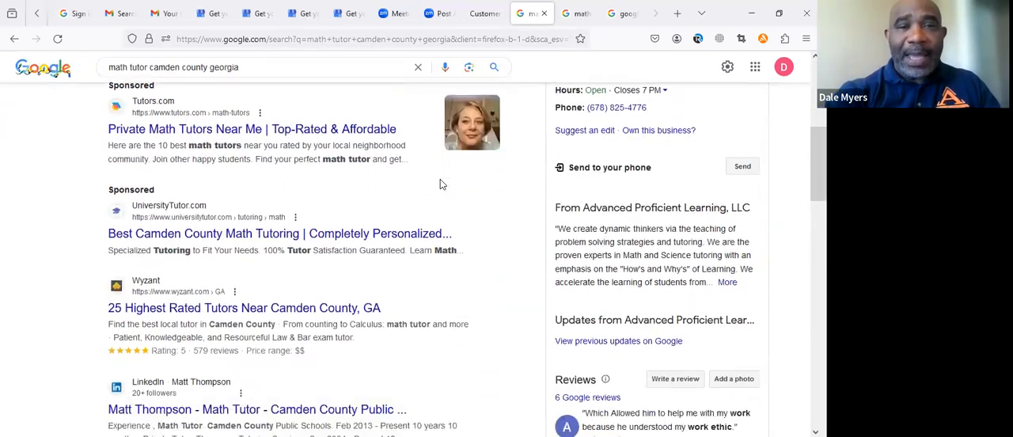
pyautogui.scroll(-4, 442, 191)
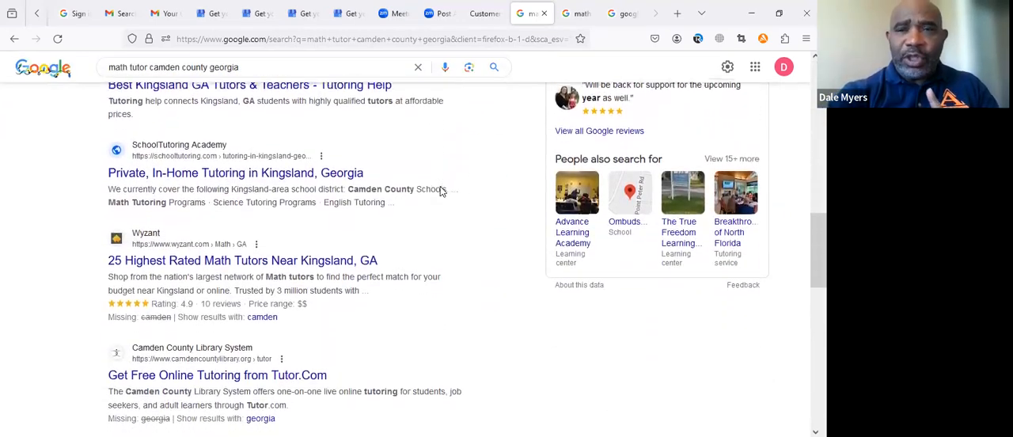
pyautogui.scroll(-5, 403, 352)
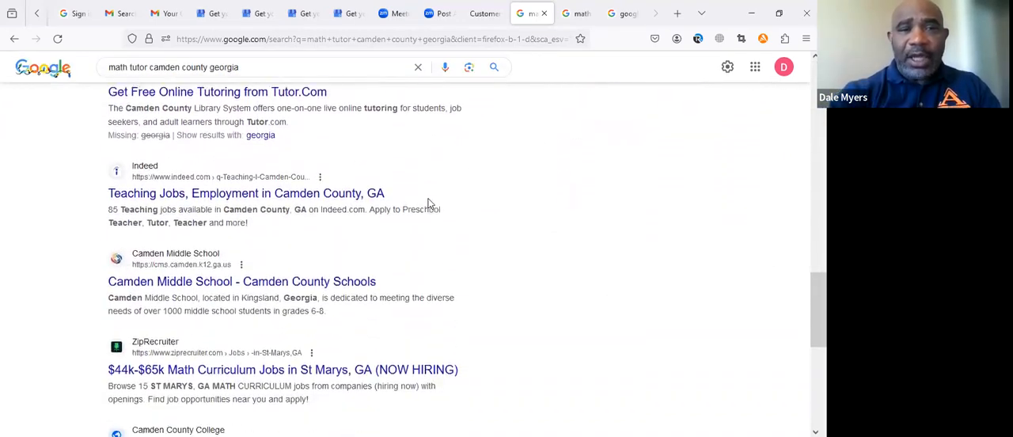
pyautogui.scroll(20, 455, 355)
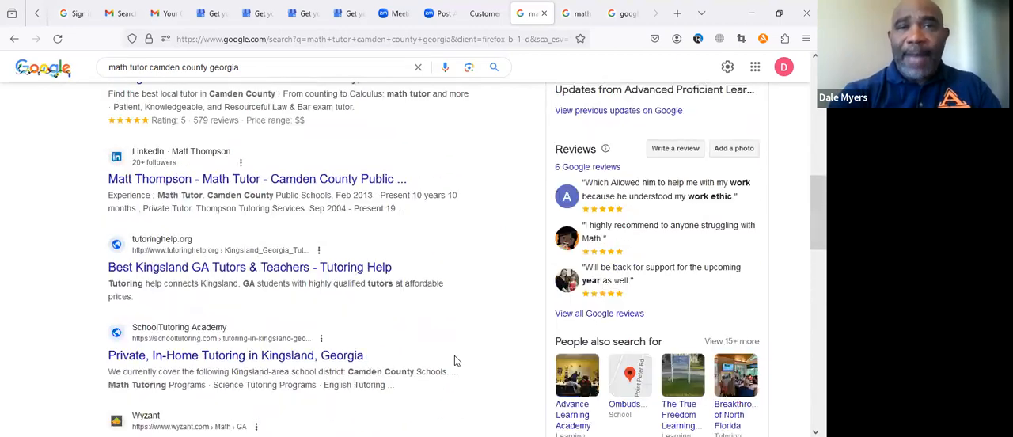
pyautogui.click(576, 15)
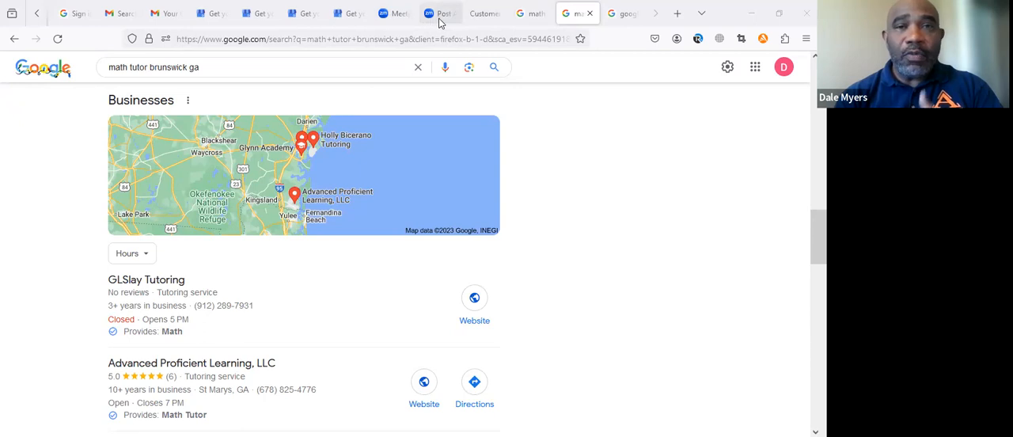
pyautogui.click(483, 15)
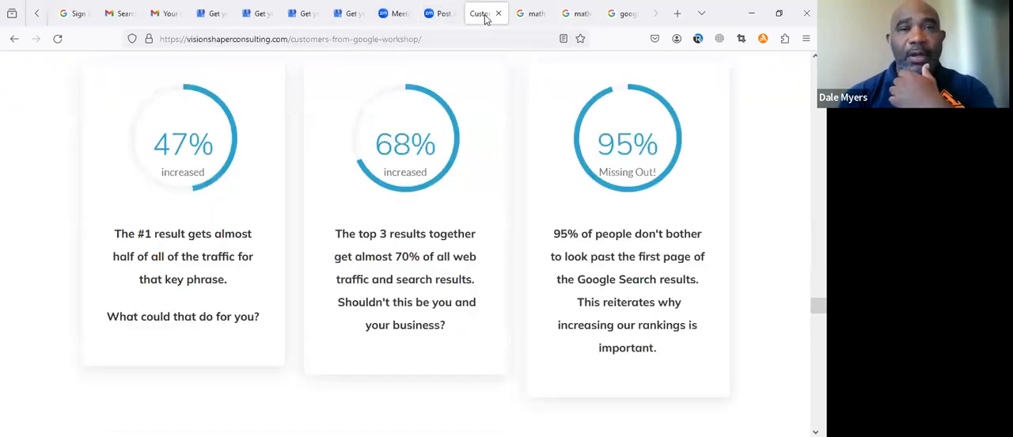
# Step: Open the Google Business Profile overview website from the google business profile search results
pyautogui.click(622, 16)
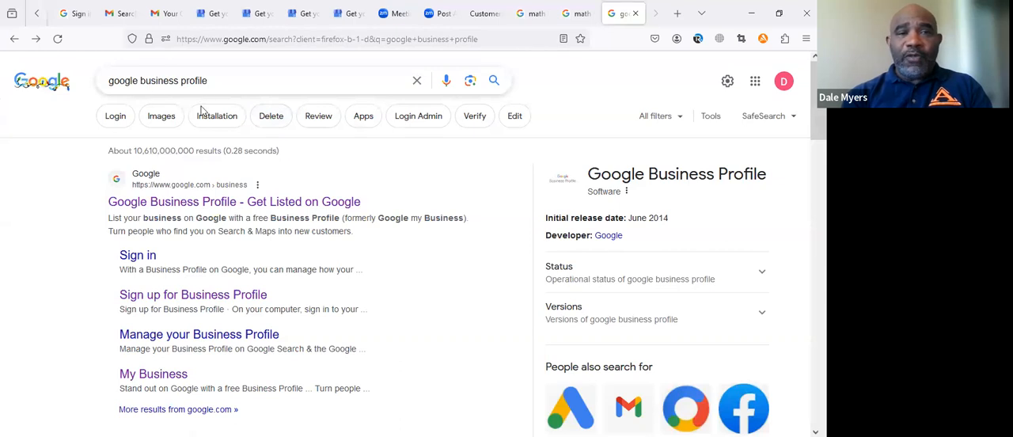
pyautogui.click(202, 203)
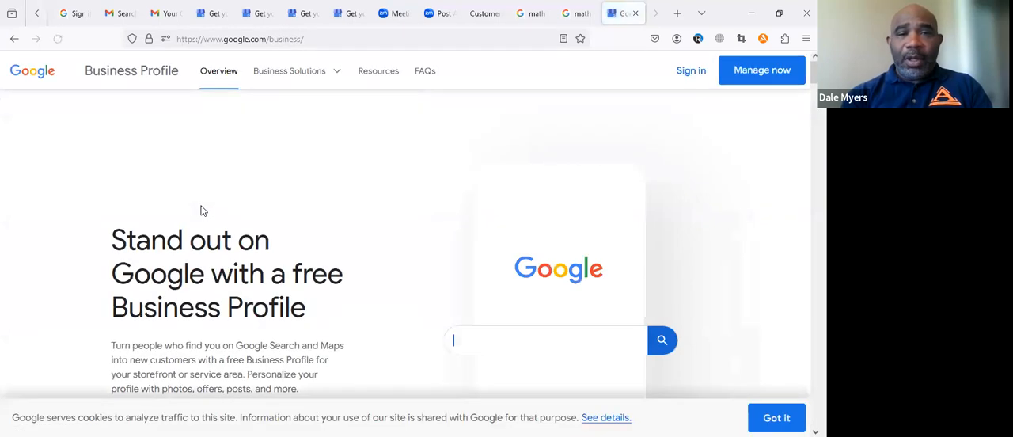
pyautogui.write('Electricians near n')
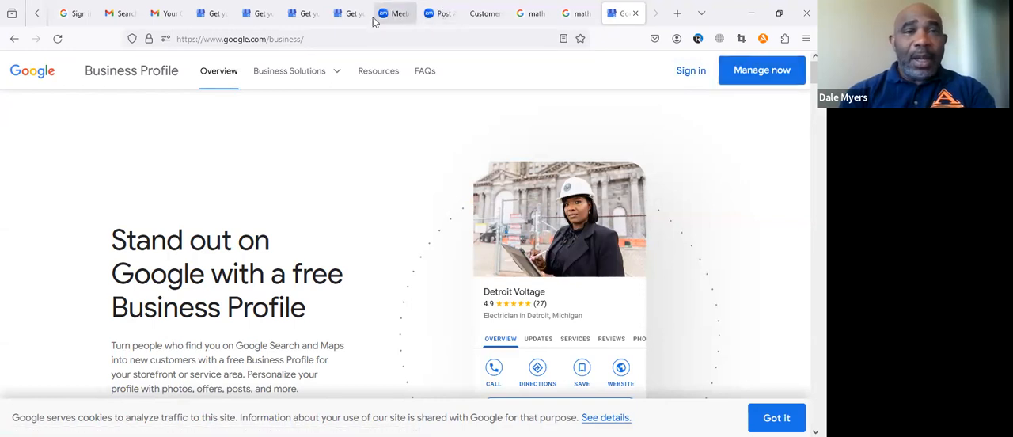
# Step: Switch to the Business Profile creation form and enter YOLO Painting as the business name
pyautogui.click(256, 14)
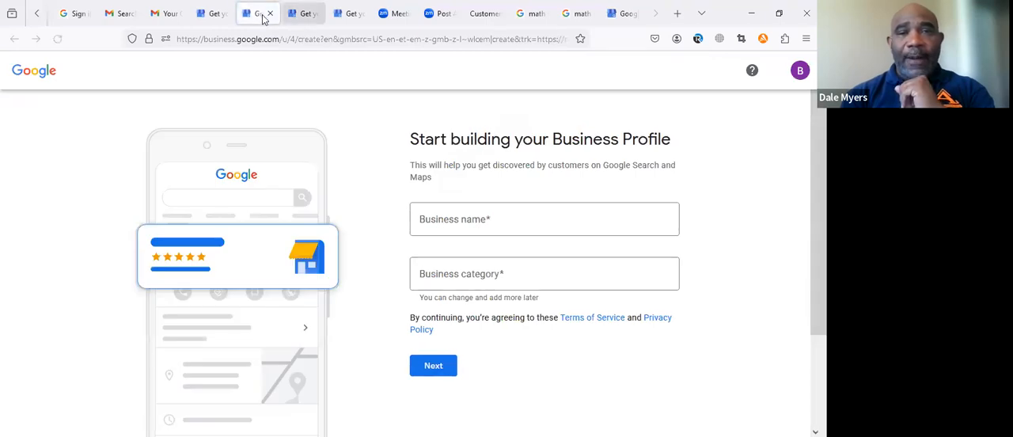
pyautogui.click(414, 221)
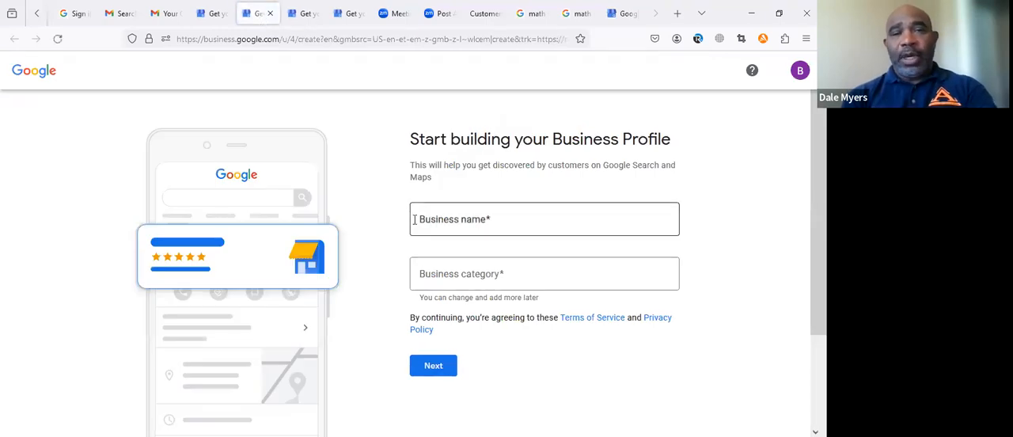
pyautogui.click(489, 220)
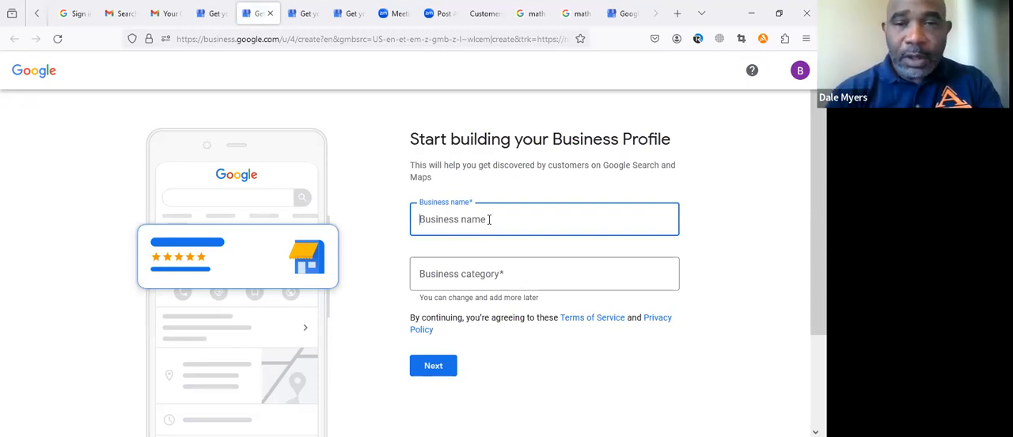
pyautogui.write('YOLO')
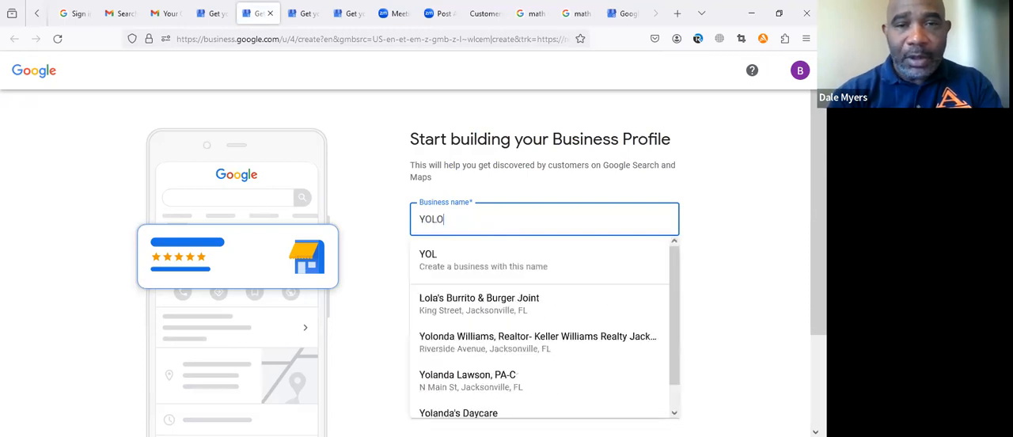
pyautogui.write(' P')
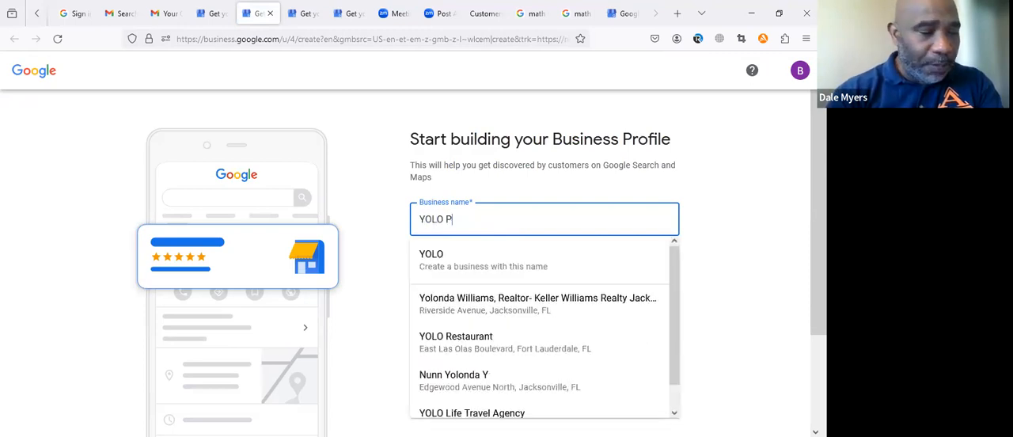
pyautogui.write('ainting')
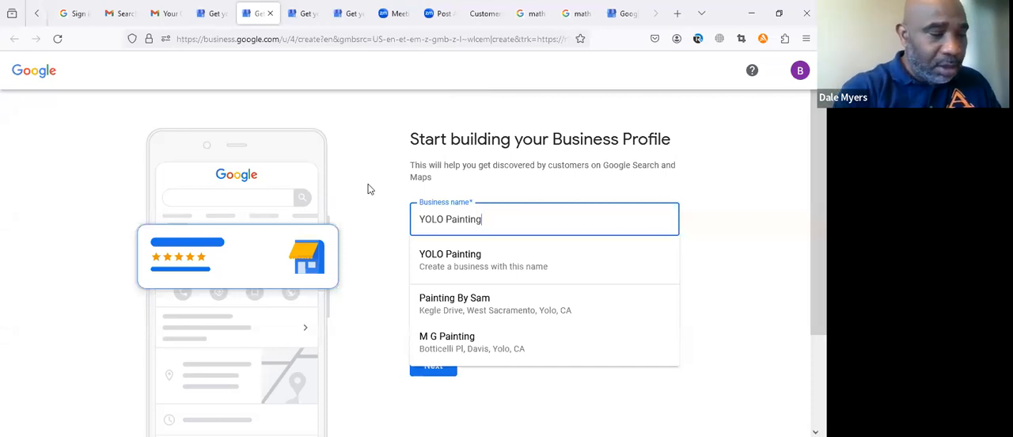
pyautogui.click(454, 82)
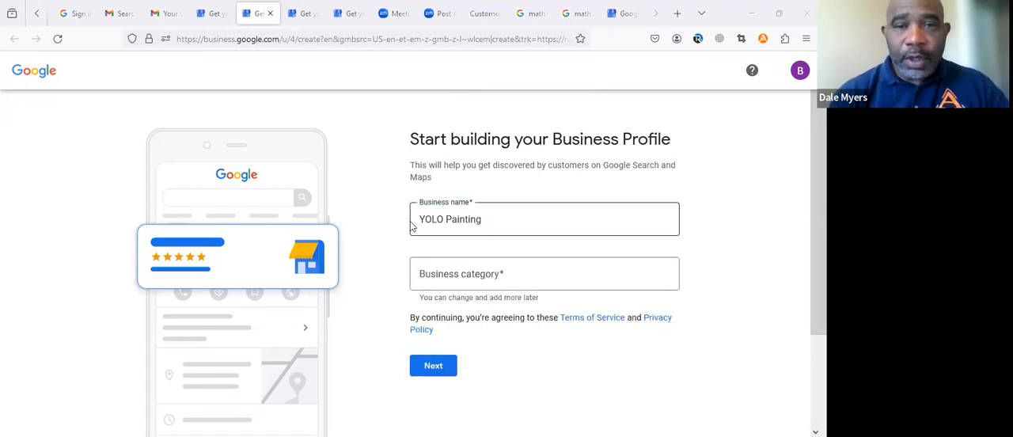
# Step: Search the business categories for pain and choose Painting as the business category
pyautogui.click(480, 267)
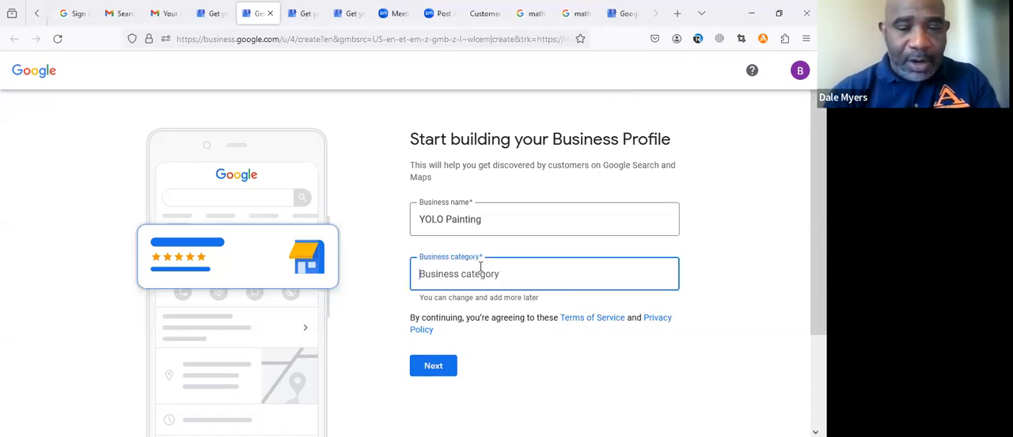
pyautogui.write('p')
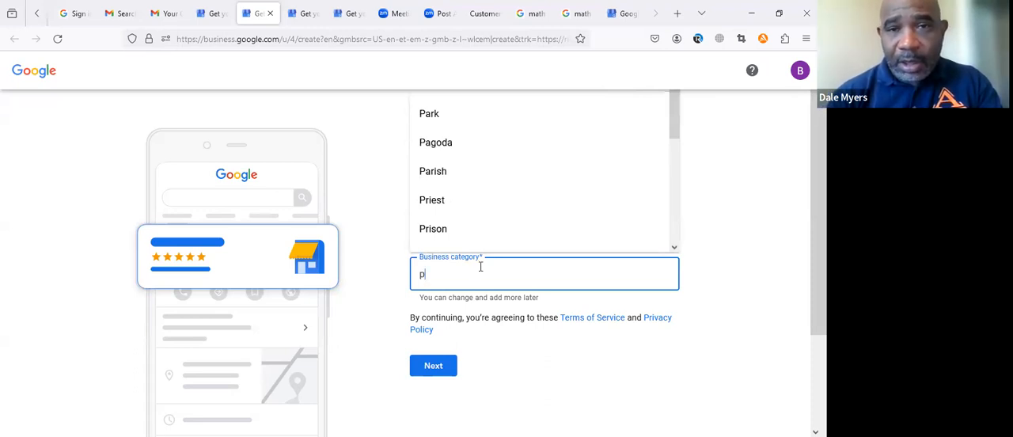
pyautogui.moveTo(670, 125)
pyautogui.mouseDown()
pyautogui.moveTo(668, 152)
pyautogui.moveTo(672, 96)
pyautogui.mouseUp()
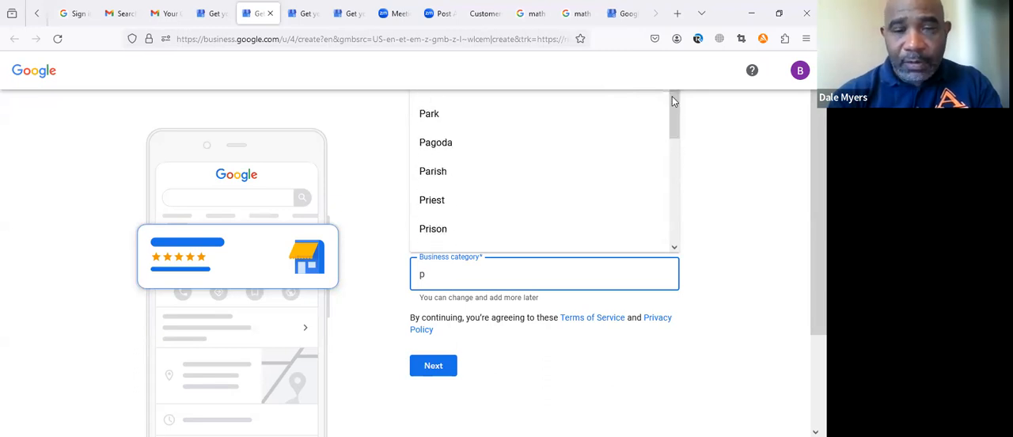
pyautogui.click(499, 268)
pyautogui.write('ain')
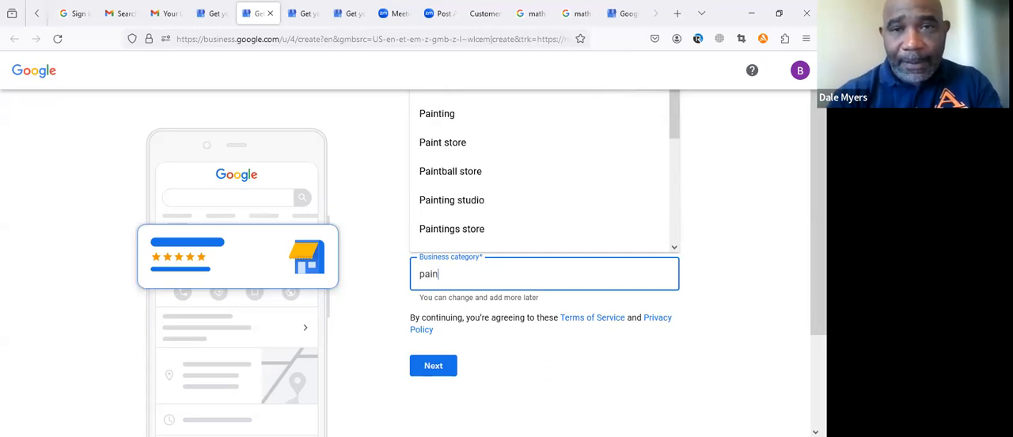
pyautogui.click(454, 115)
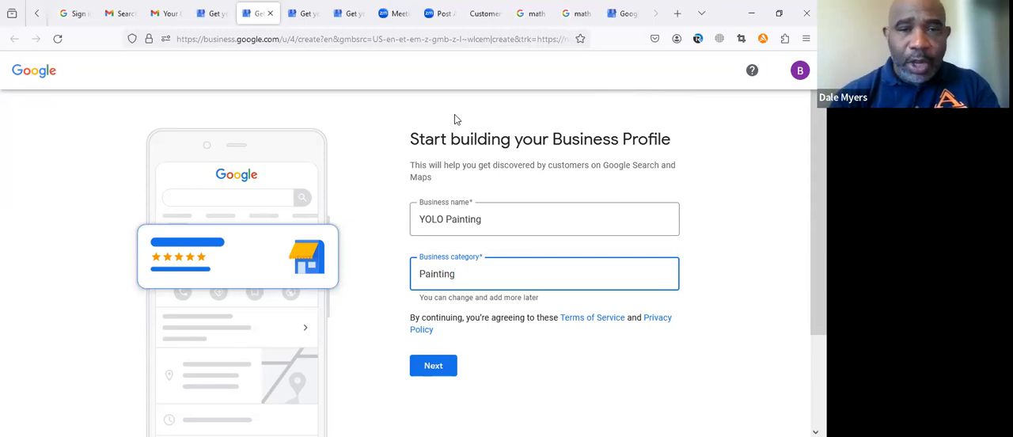
# Step: Try a lawyer search in the business category field, and select the Painting category again
pyautogui.press('BackSpace')
pyautogui.press('BackSpace')
pyautogui.press('BackSpace')
pyautogui.press('BackSpace')
pyautogui.press('BackSpace')
pyautogui.press('BackSpace')
pyautogui.press('BackSpace')
pyautogui.press('BackSpace')
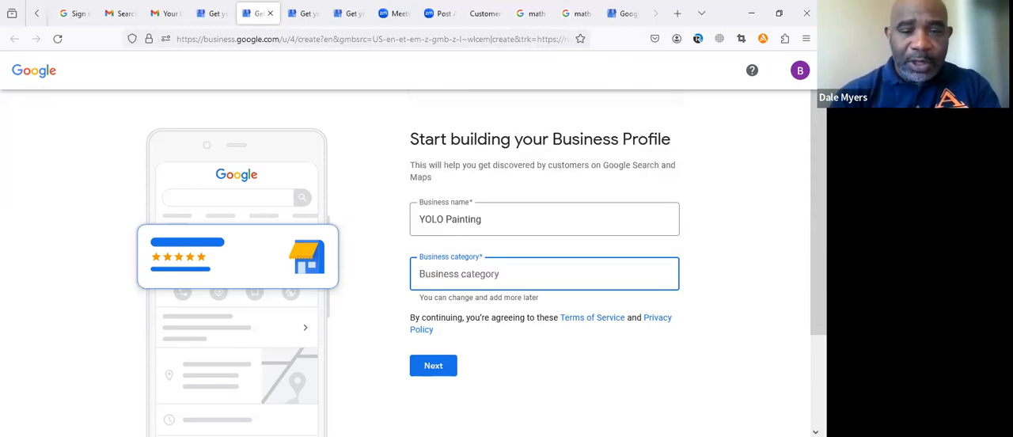
pyautogui.write('lawyer')
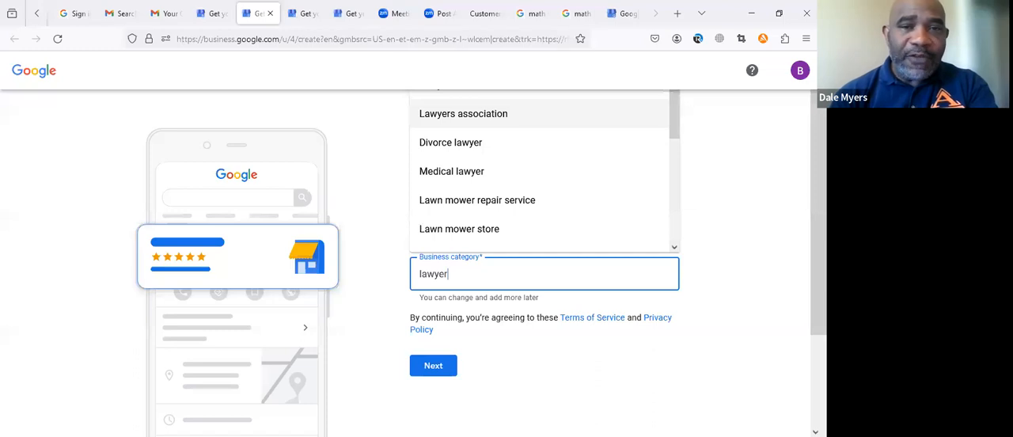
pyautogui.press('BackSpace')
pyautogui.press('BackSpace')
pyautogui.press('BackSpace')
pyautogui.press('BackSpace')
pyautogui.press('BackSpace')
pyautogui.press('BackSpace')
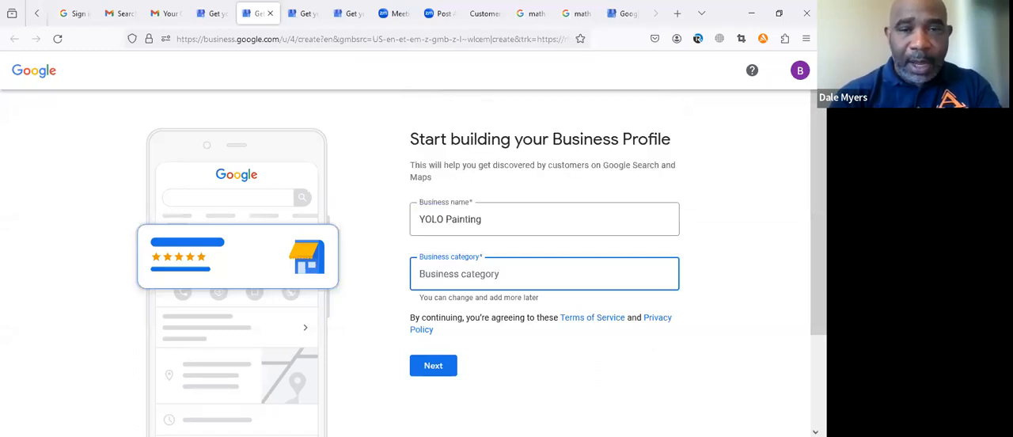
pyautogui.write('paint')
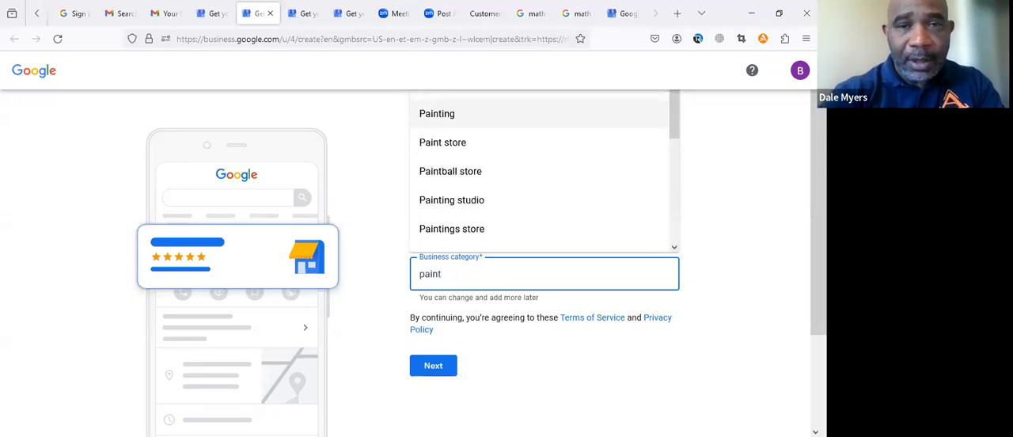
pyautogui.click(449, 124)
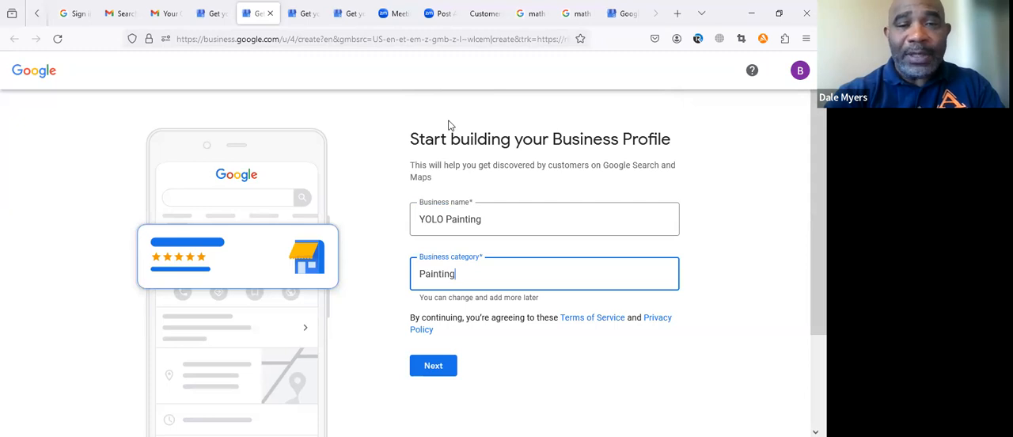
# Step: Submit the business name and category, and answer No to adding a location customers can visit
pyautogui.click(432, 364)
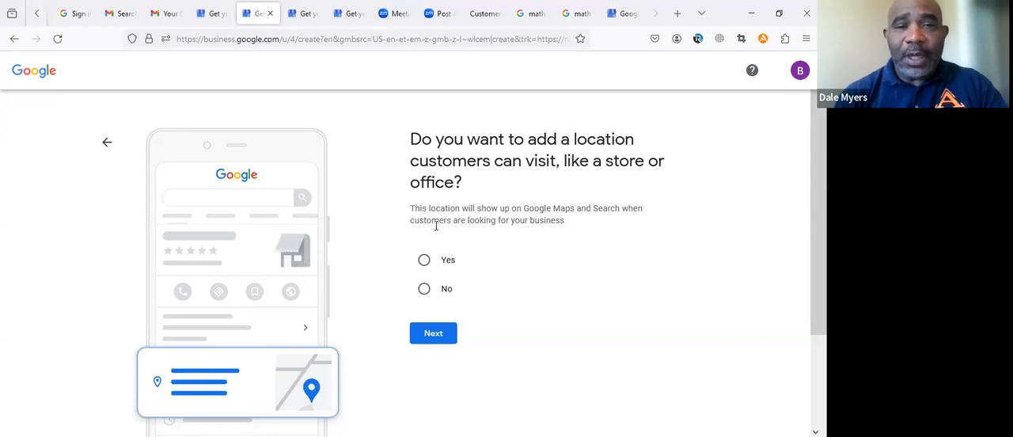
pyautogui.click(425, 291)
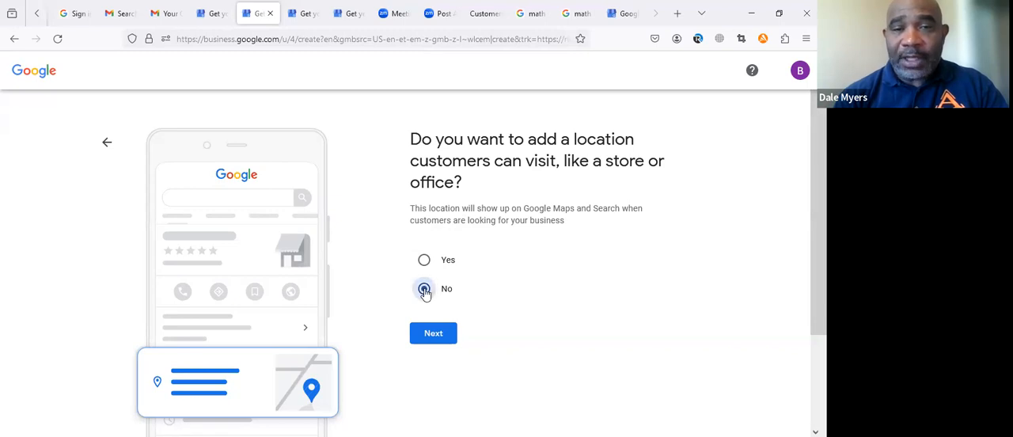
pyautogui.click(432, 333)
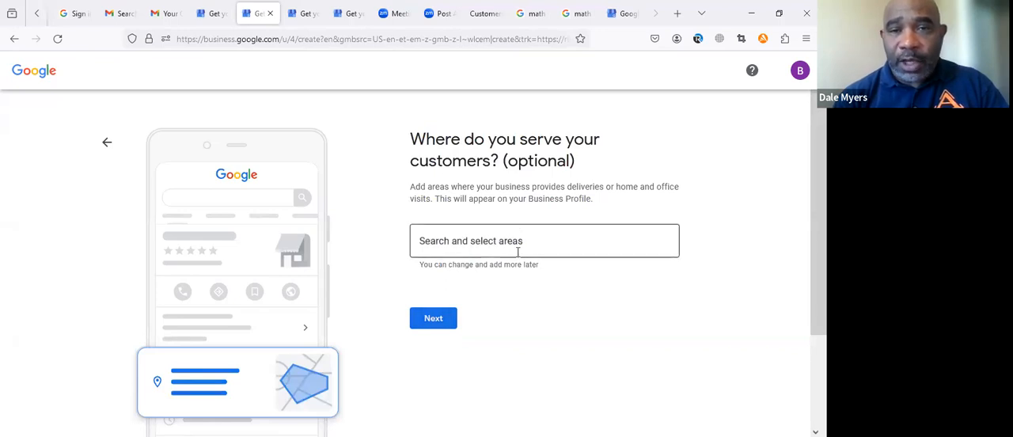
# Step: Add St. Marys, GA, USA as the area where the business serves customers, and continue to the contact details
pyautogui.click(458, 239)
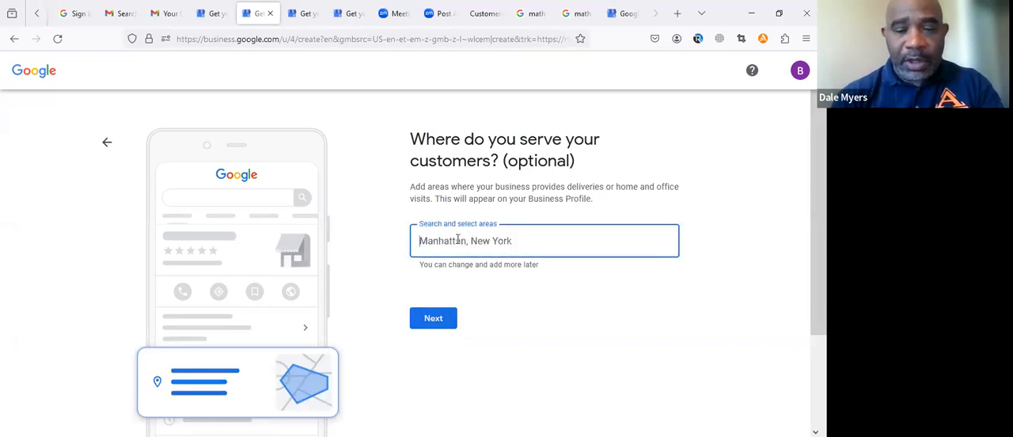
pyautogui.write('St. ')
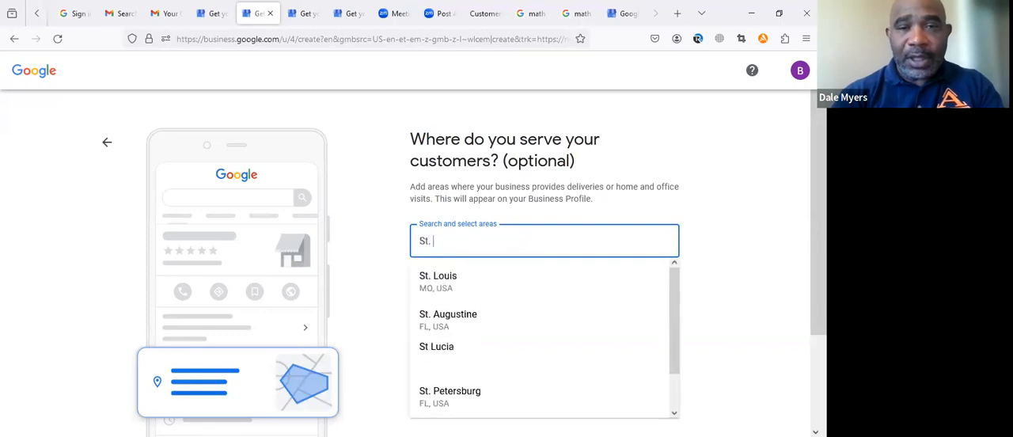
pyautogui.write('Marys')
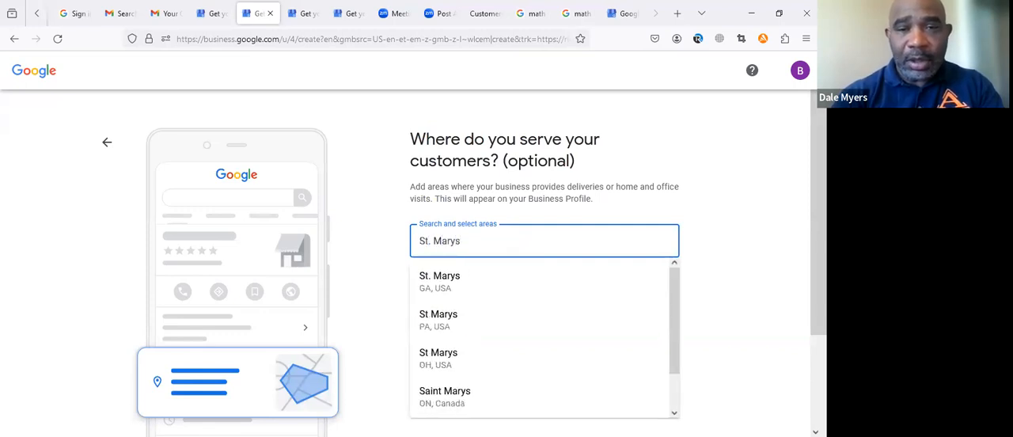
pyautogui.click(448, 285)
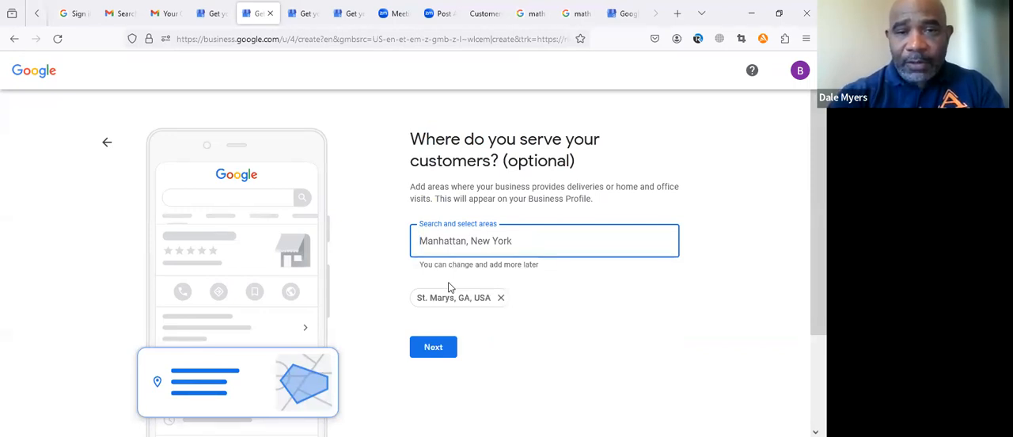
pyautogui.click(435, 348)
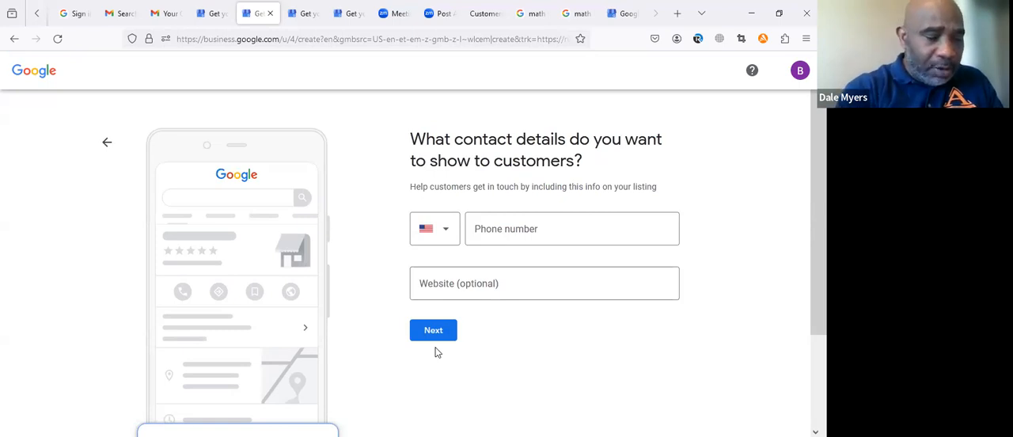
# Step: Enter the business phone number for customers, leave the optional website blank, and submit the contact details
pyautogui.click(513, 233)
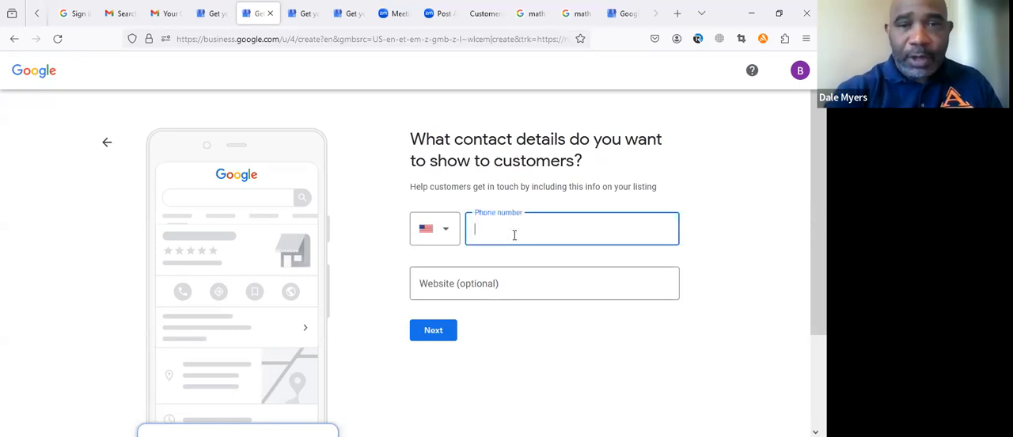
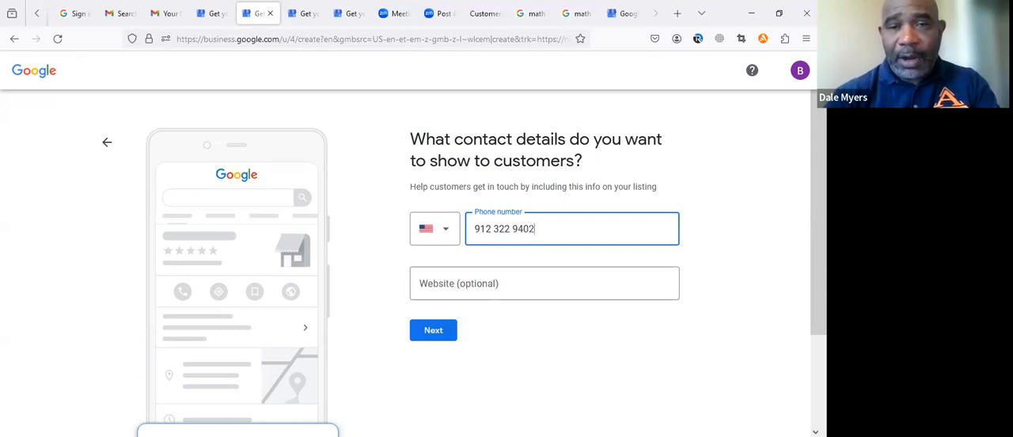
pyautogui.click(723, 323)
pyautogui.click(438, 334)
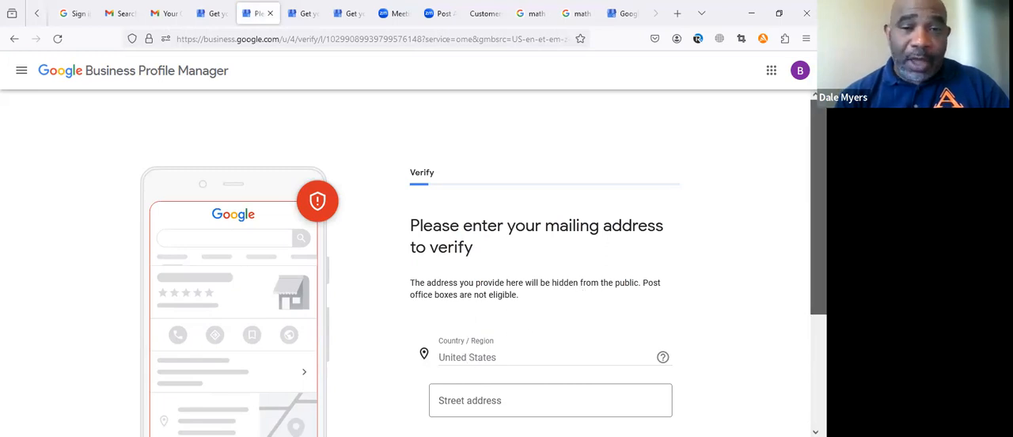
# Step: Verify the business with a phone code requested by text message, and continue to customizing the profile
pyautogui.scroll(-2, 484, 291)
pyautogui.moveTo(819, 254); pyautogui.dragTo(818, 263)
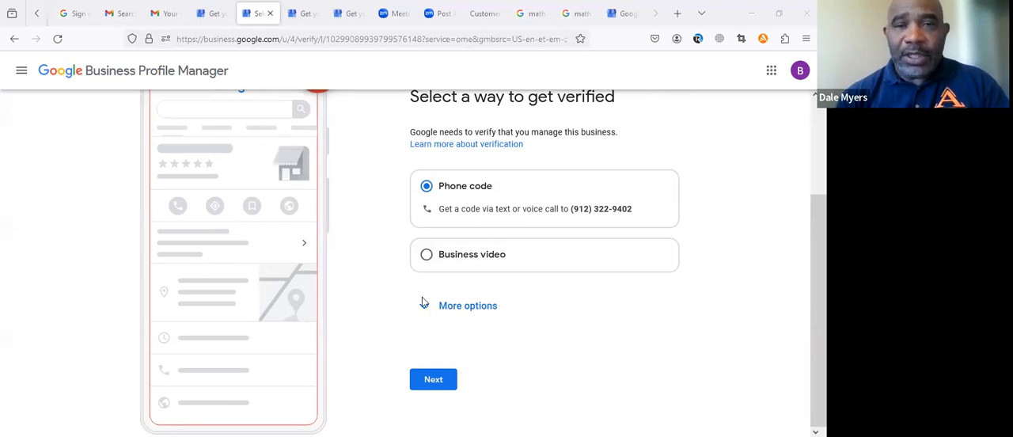
pyautogui.click(433, 380)
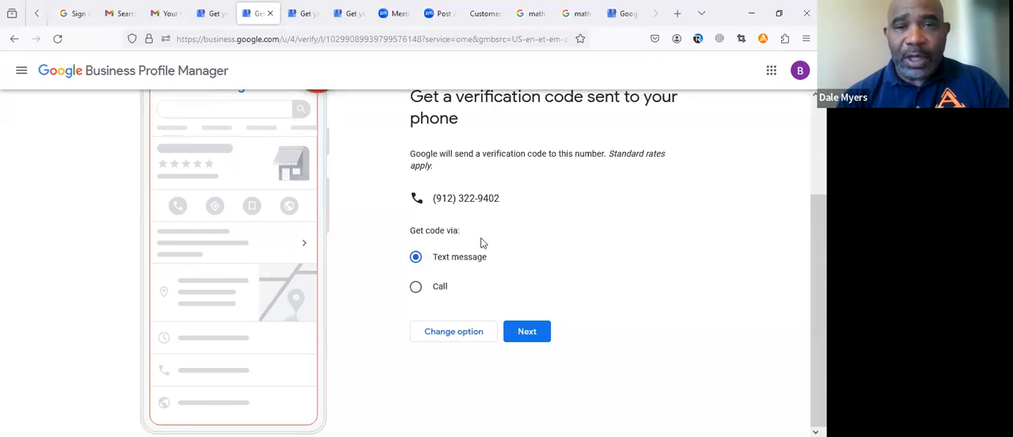
pyautogui.click(521, 331)
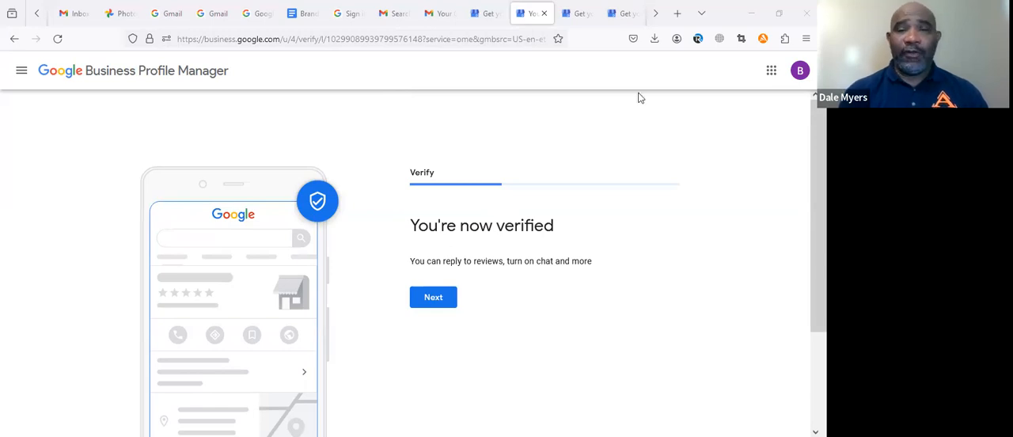
pyautogui.click(434, 300)
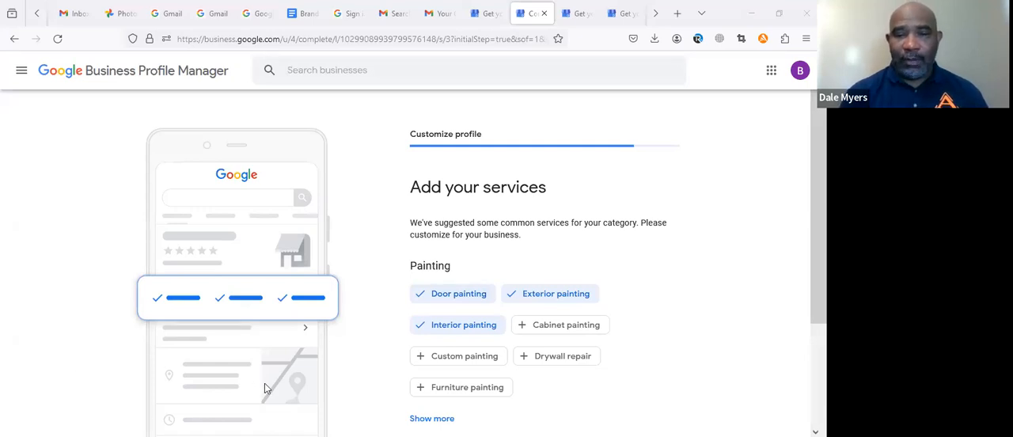
# Step: Add Custom painting and Spray painting to the suggested painting services, and submit the services
pyautogui.click(443, 364)
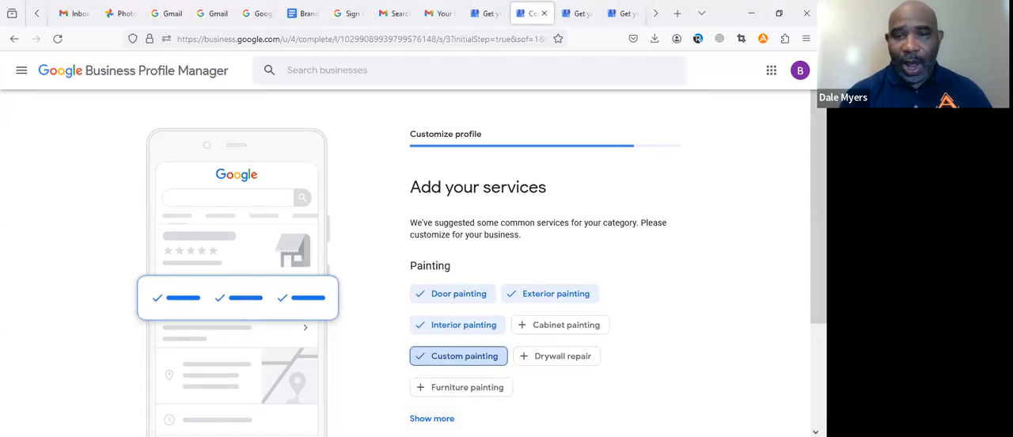
pyautogui.click(431, 418)
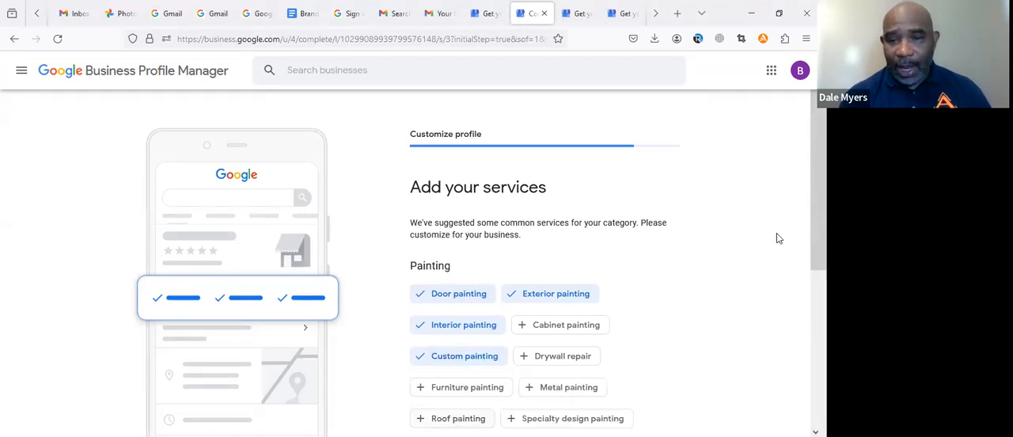
pyautogui.scroll(-3, 819, 238)
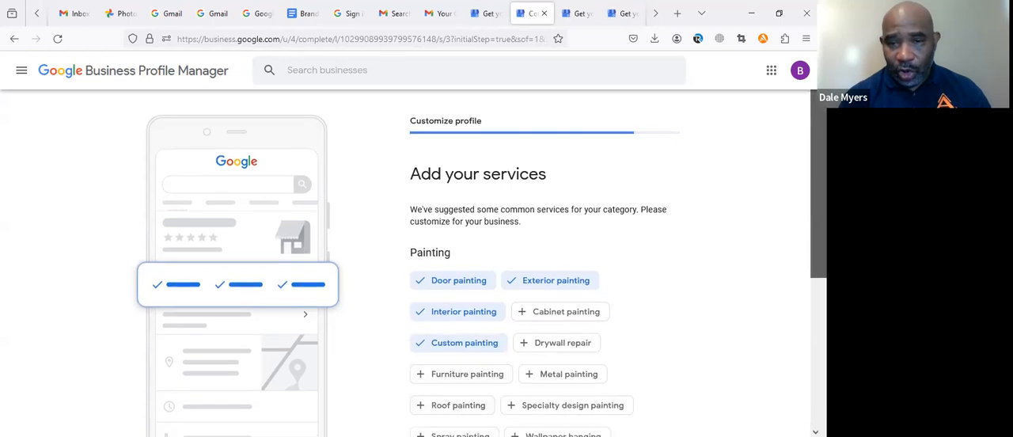
pyautogui.scroll(-1, 554, 262)
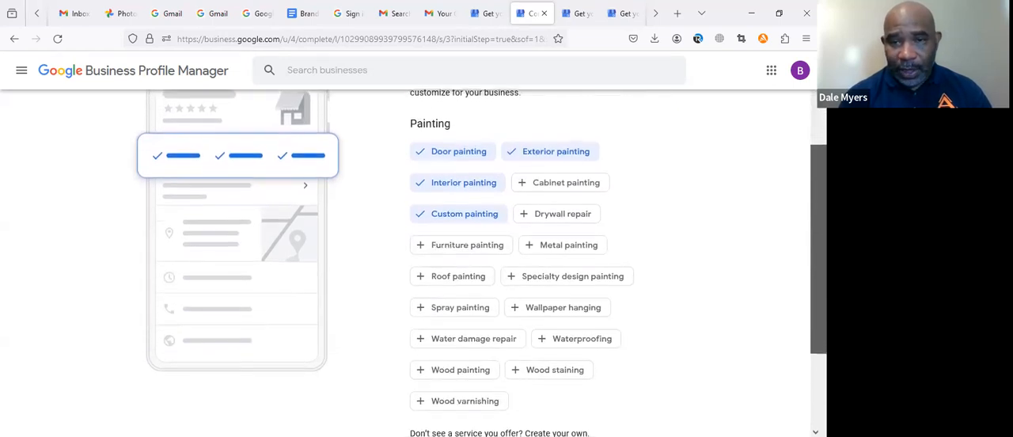
pyautogui.scroll(-1, 467, 333)
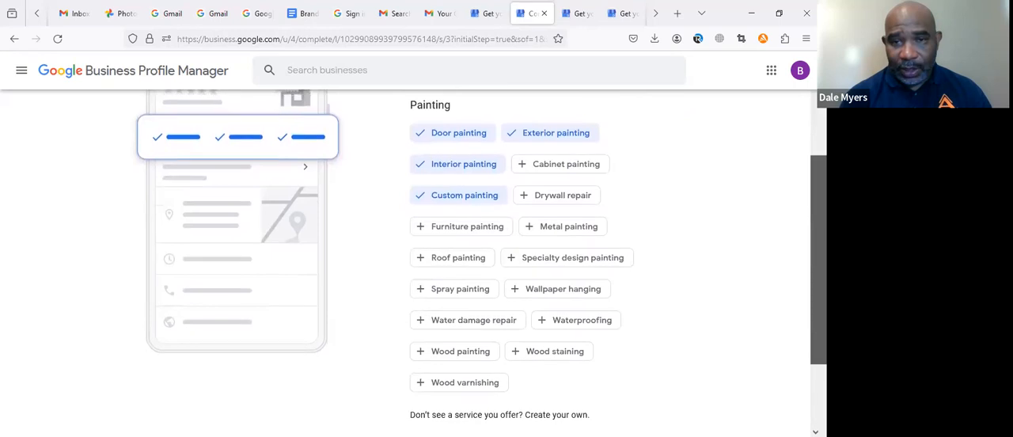
pyautogui.click(432, 290)
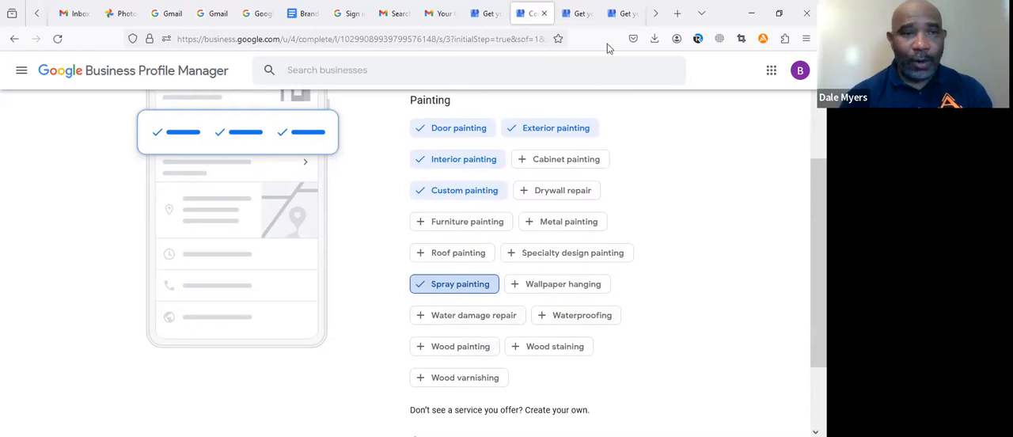
pyautogui.click(9, 310)
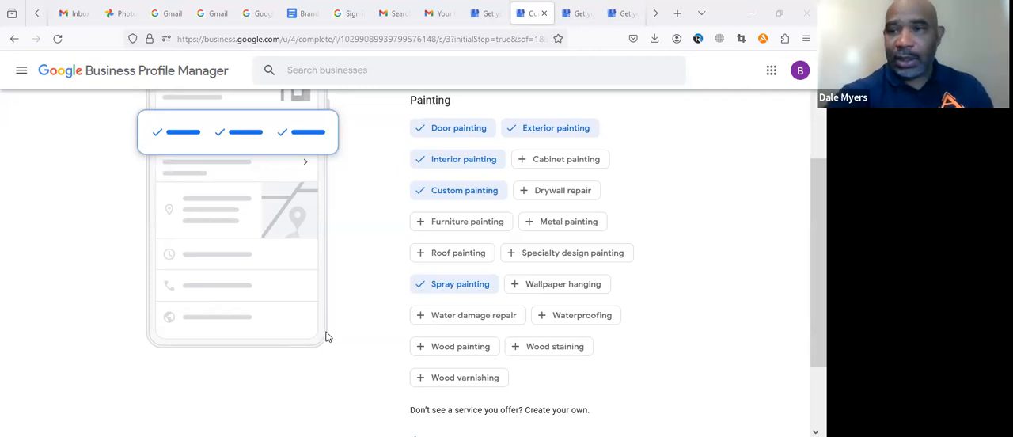
pyautogui.scroll(-2, 328, 336)
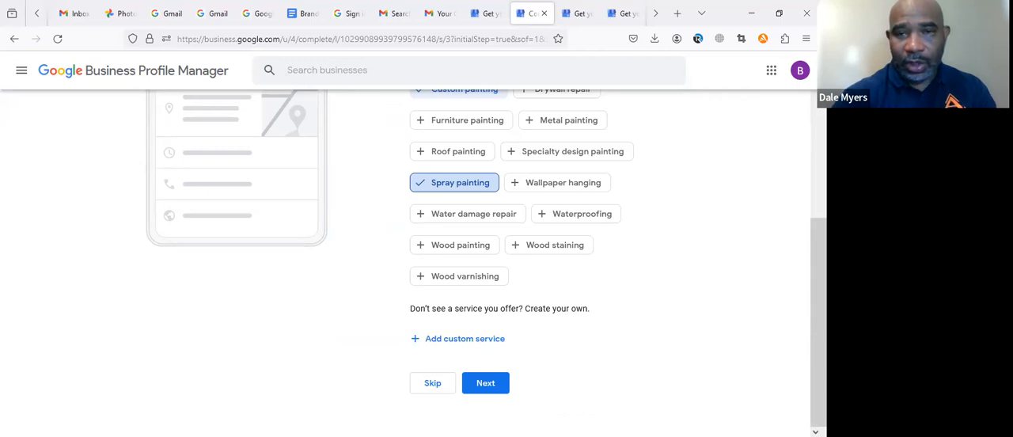
pyautogui.click(486, 388)
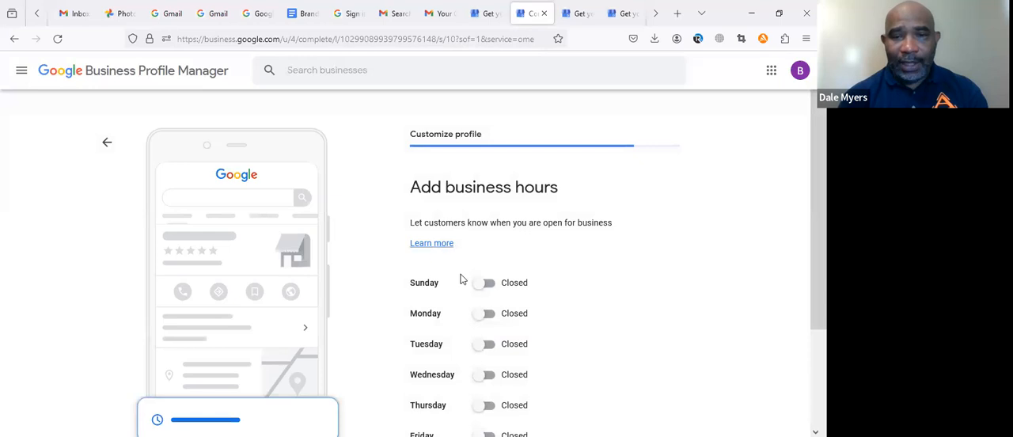
# Step: Mark Monday as open and set its business hours from 7:00 AM to 7:00 PM
pyautogui.click(488, 314)
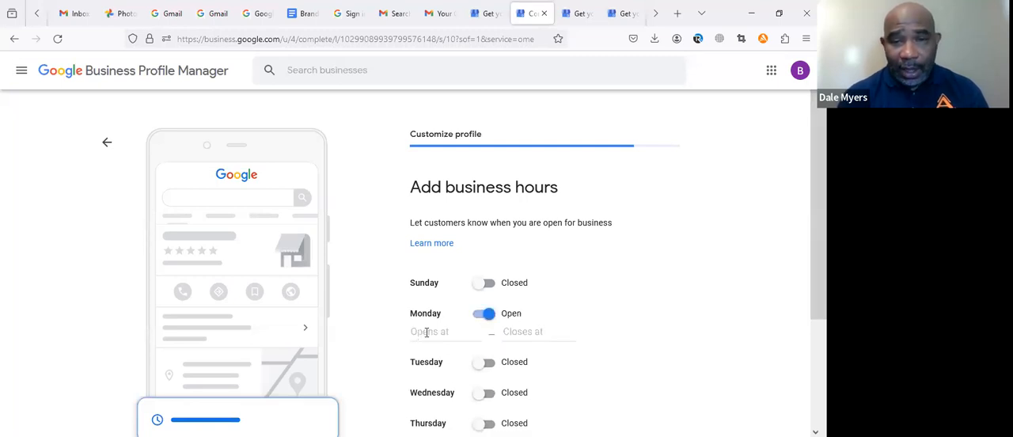
pyautogui.click(429, 333)
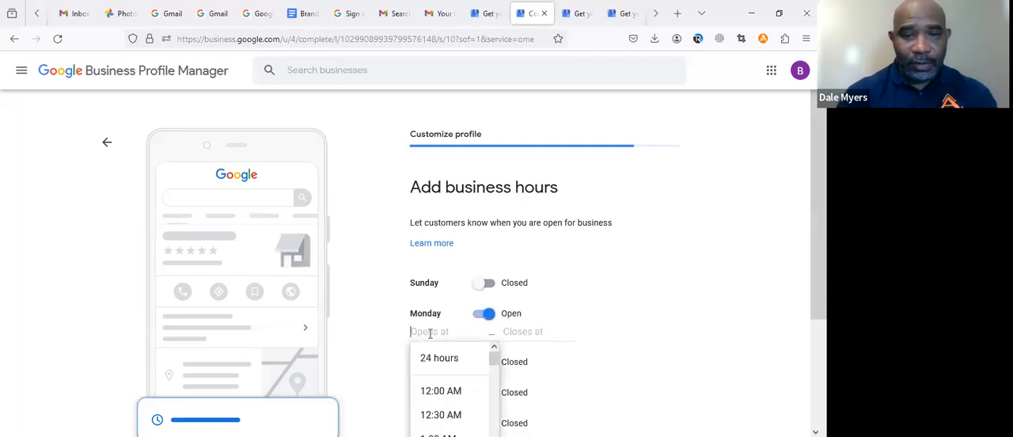
pyautogui.write('7')
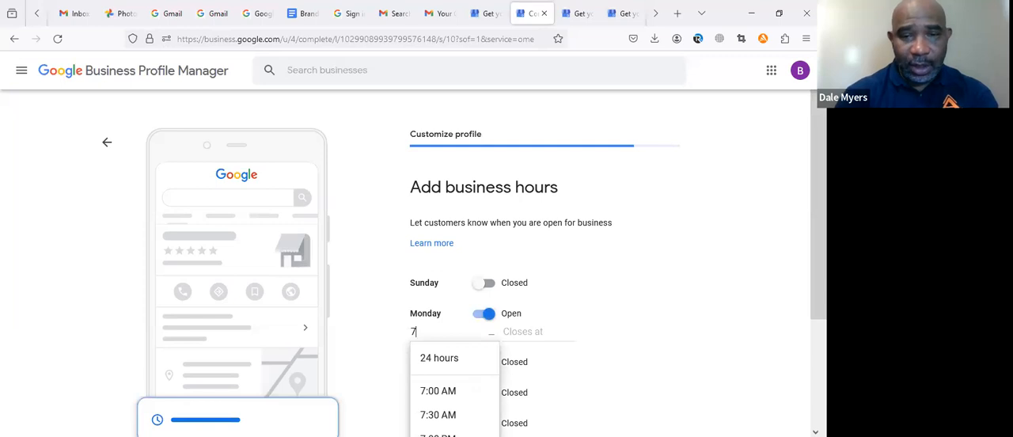
pyautogui.click(437, 392)
pyautogui.click(532, 336)
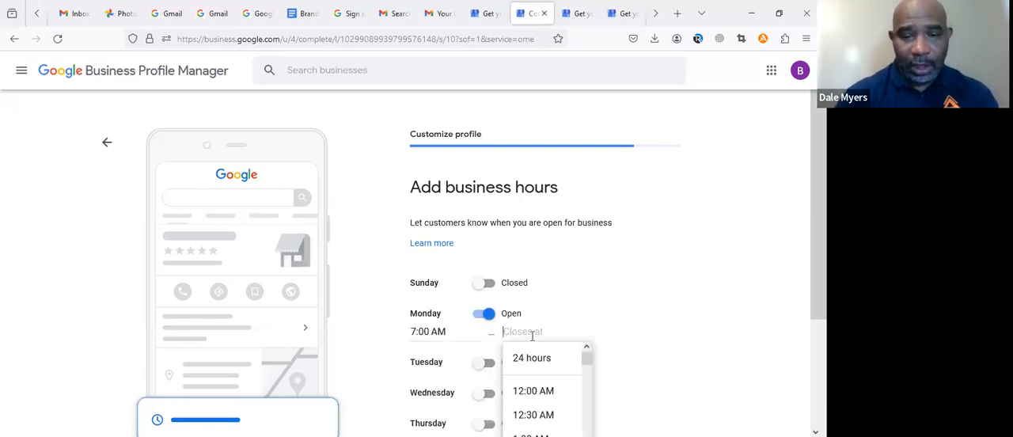
pyautogui.write('7')
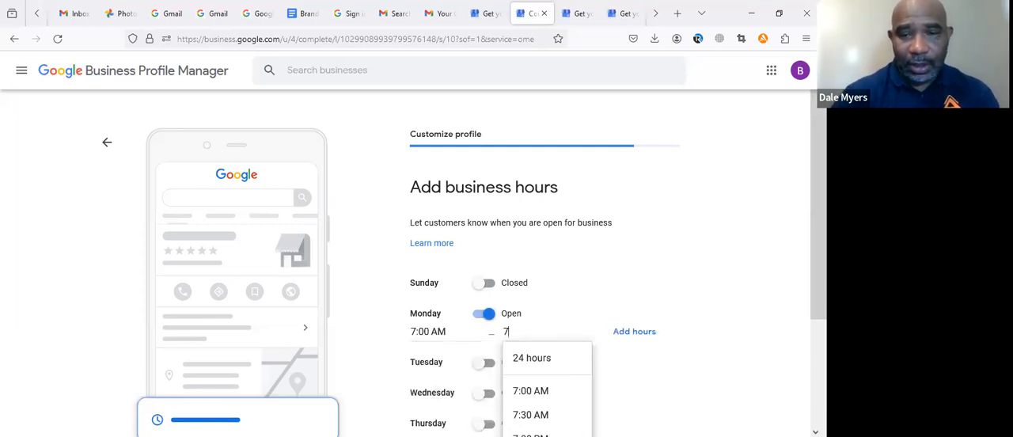
pyautogui.write(':00 PM')
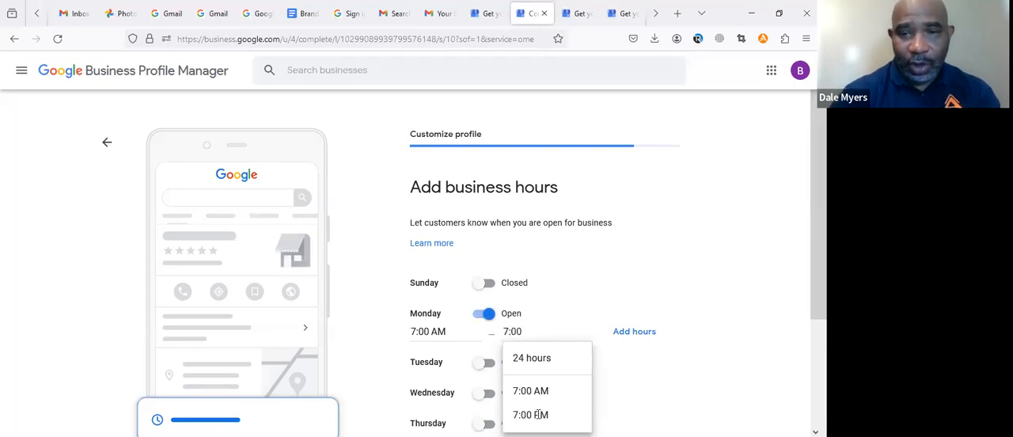
pyautogui.click(538, 414)
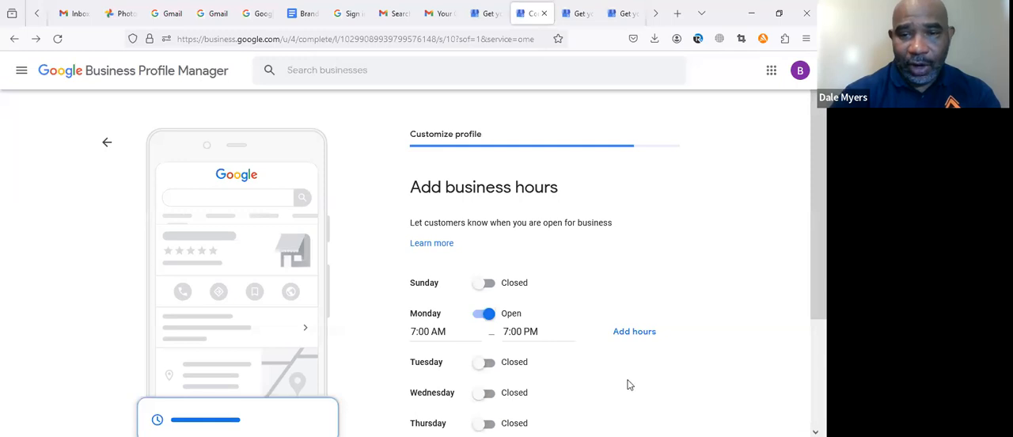
# Step: Set Tuesday through Saturday open from 7:00 AM to 7:00 PM, submit the business hours, and skip the messaging setup
pyautogui.click(487, 362)
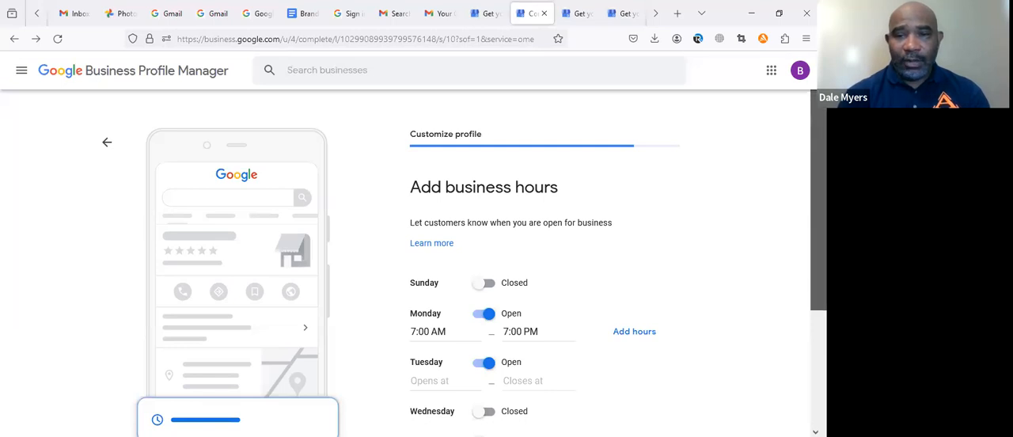
pyautogui.scroll(-3, 817, 238)
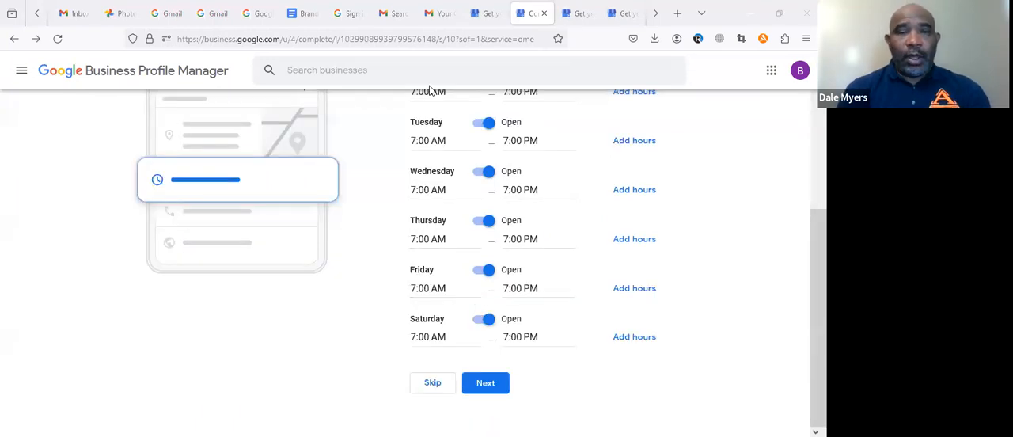
pyautogui.click(486, 382)
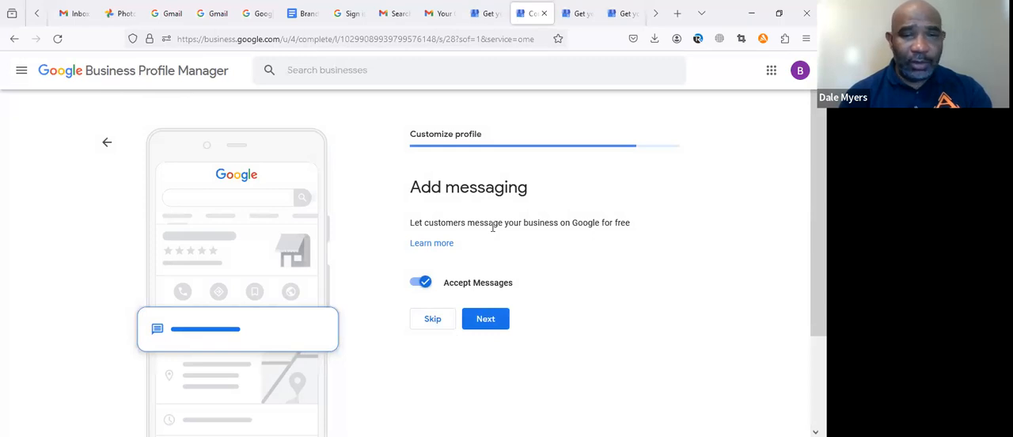
pyautogui.click(433, 320)
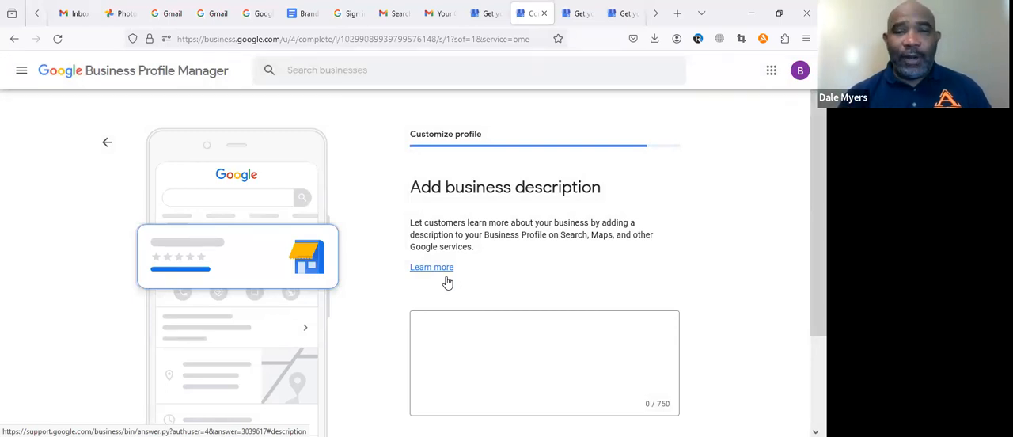
# Step: Begin the business description with "We provide timely and professional exterior and interior painting"
pyautogui.click(447, 321)
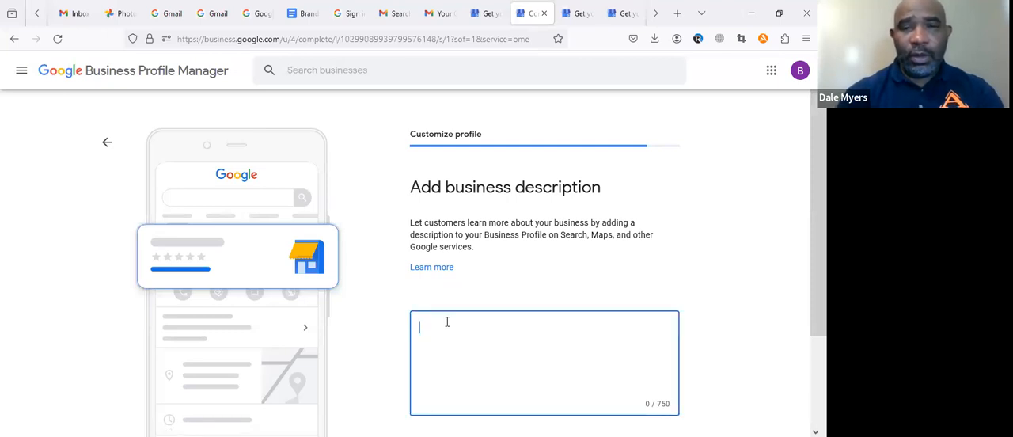
pyautogui.write('We pr')
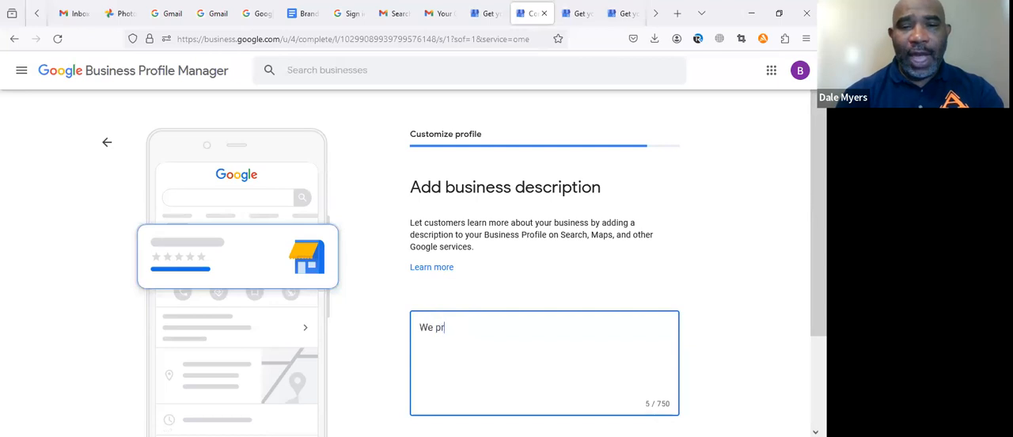
pyautogui.write('ovide t')
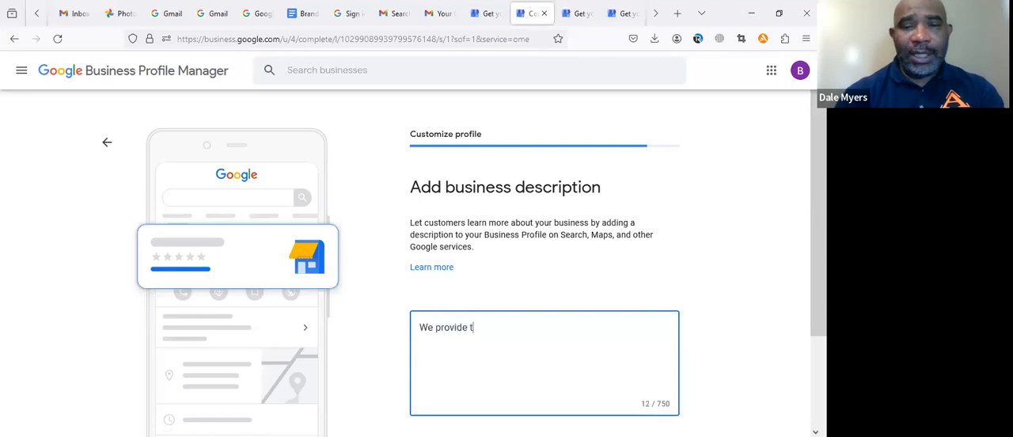
pyautogui.write('imely an')
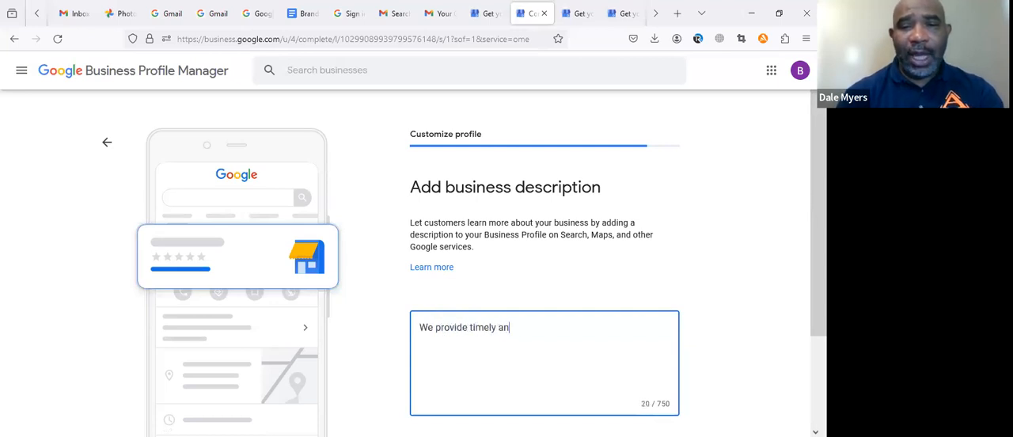
pyautogui.write('d professi')
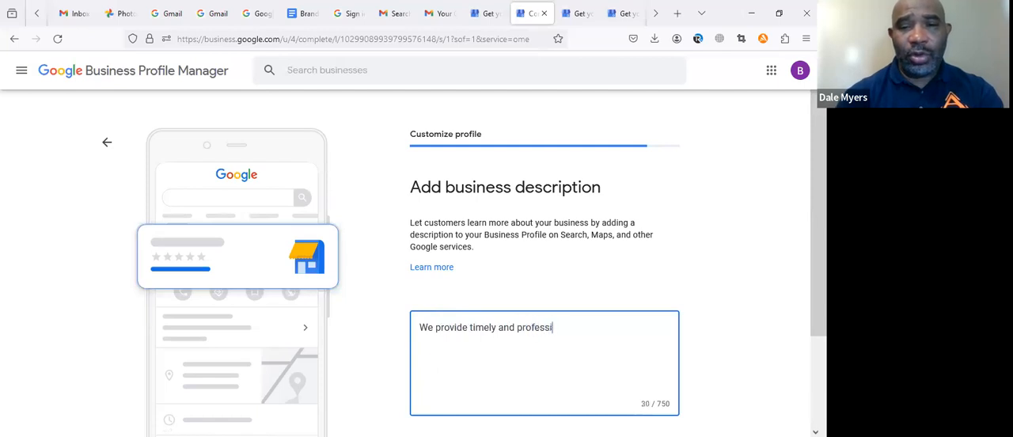
pyautogui.write('onal exterior a')
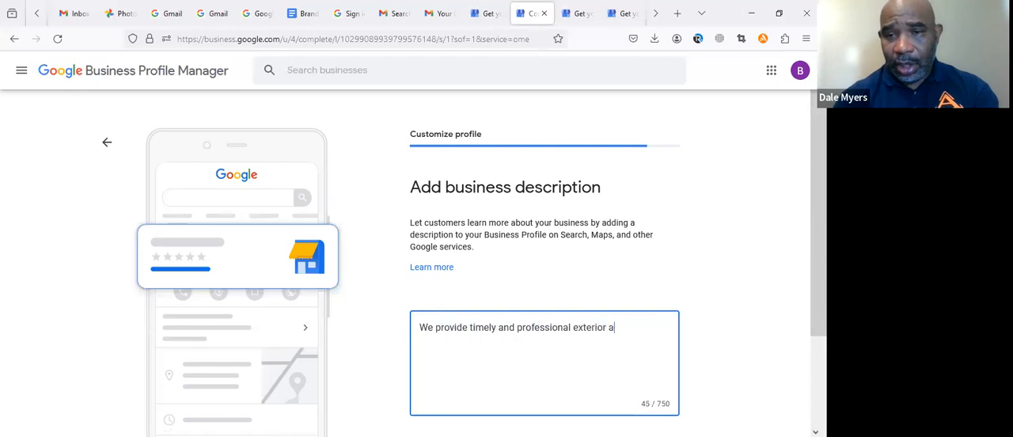
pyautogui.write('nd interior')
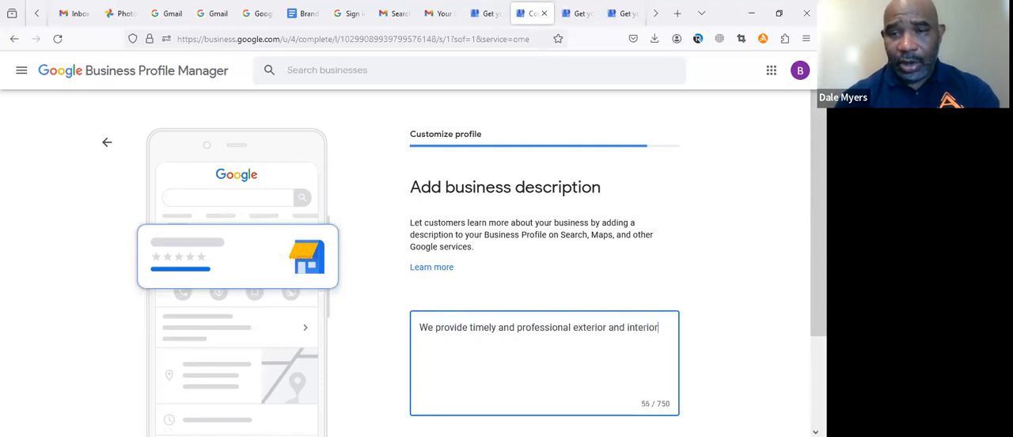
pyautogui.write(' painting')
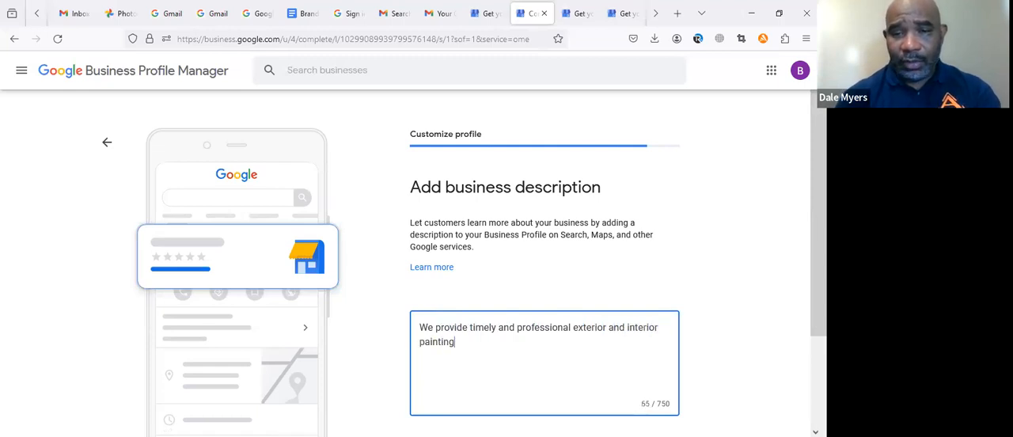
pyautogui.write(' for c')
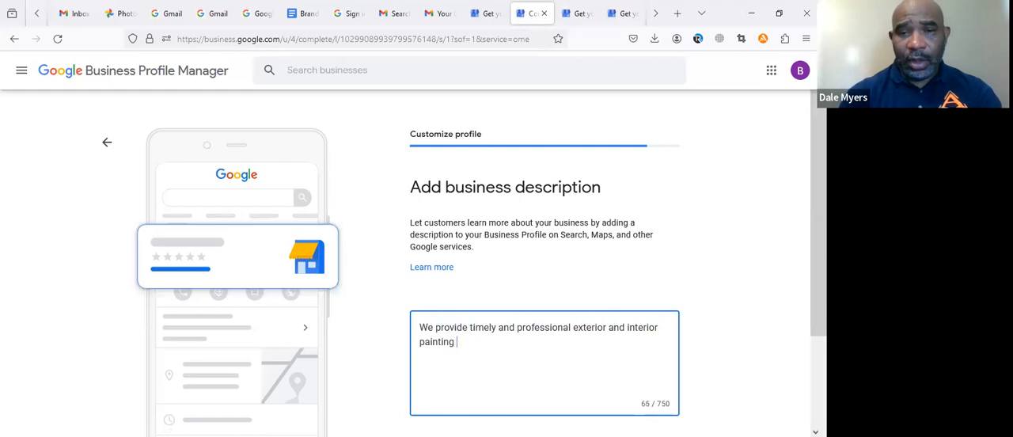
pyautogui.write('ustomers in')
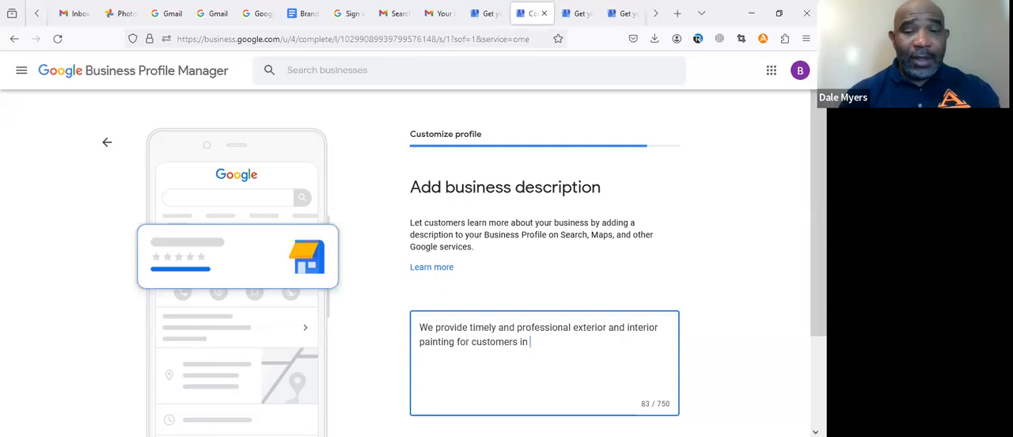
# Step: Complete the description with "for customers in St. Marys, Kingsland and south Georgia as well as northern Florida." and submit it
pyautogui.write('S')
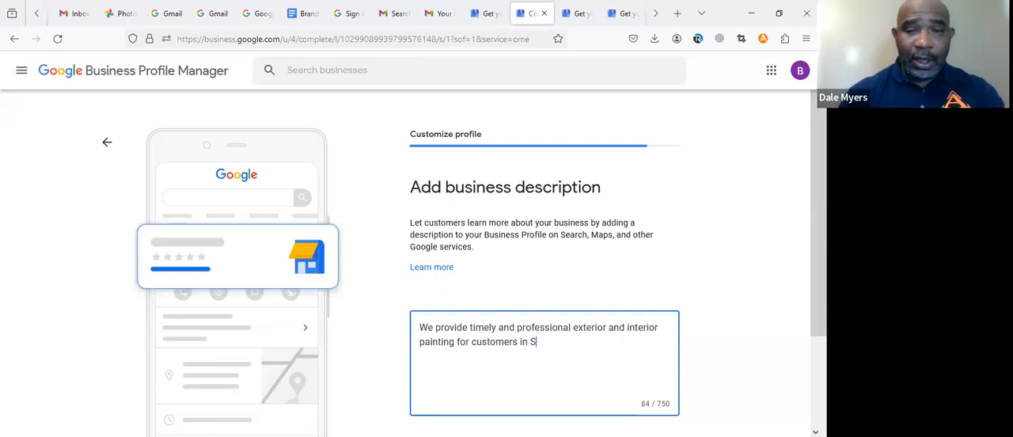
pyautogui.write('t. Marys, K')
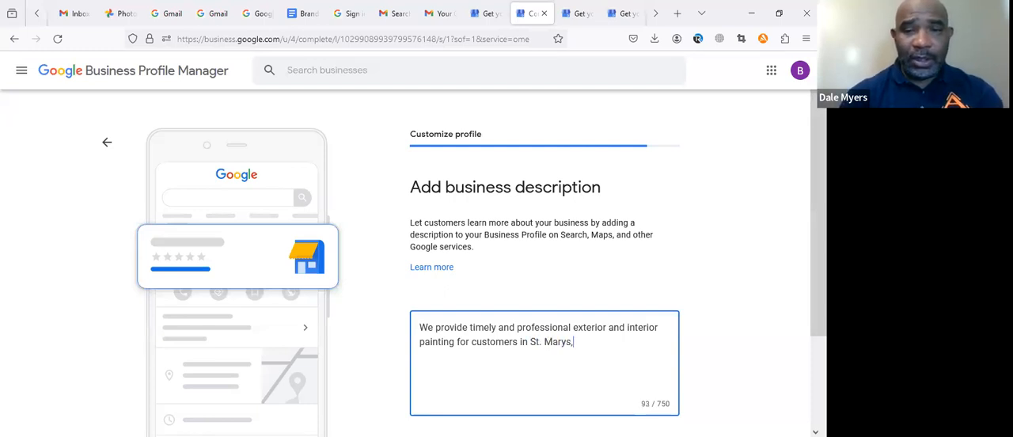
pyautogui.write('l')
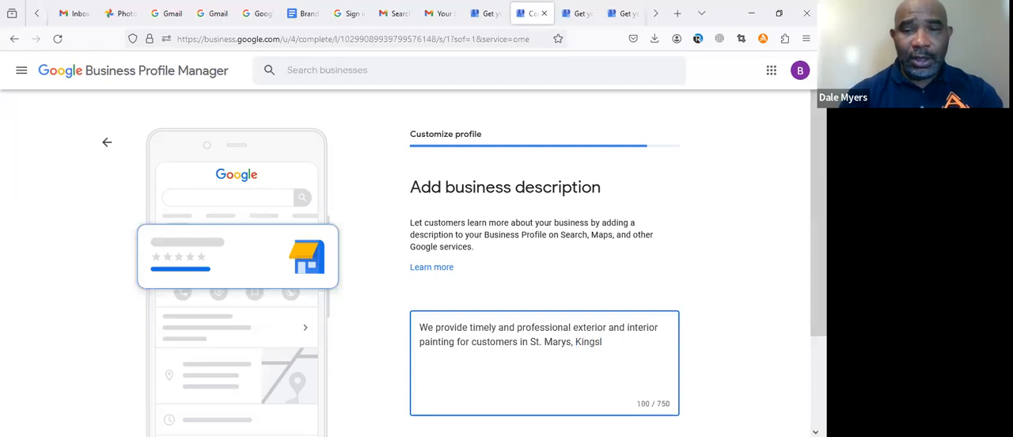
pyautogui.write('and and south ')
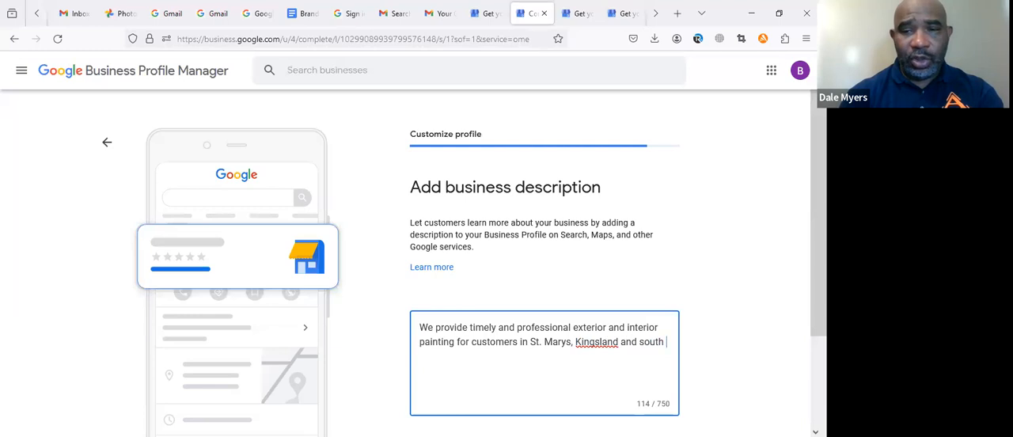
pyautogui.write('Georg')
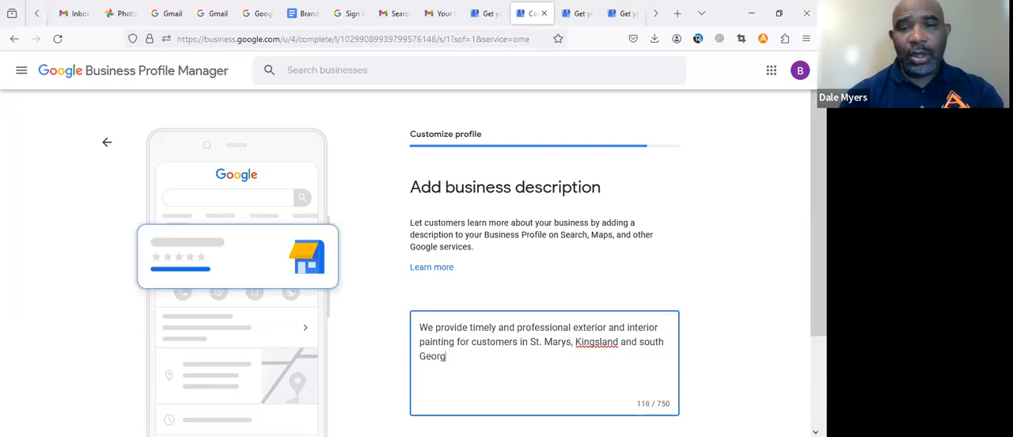
pyautogui.write('ia as well')
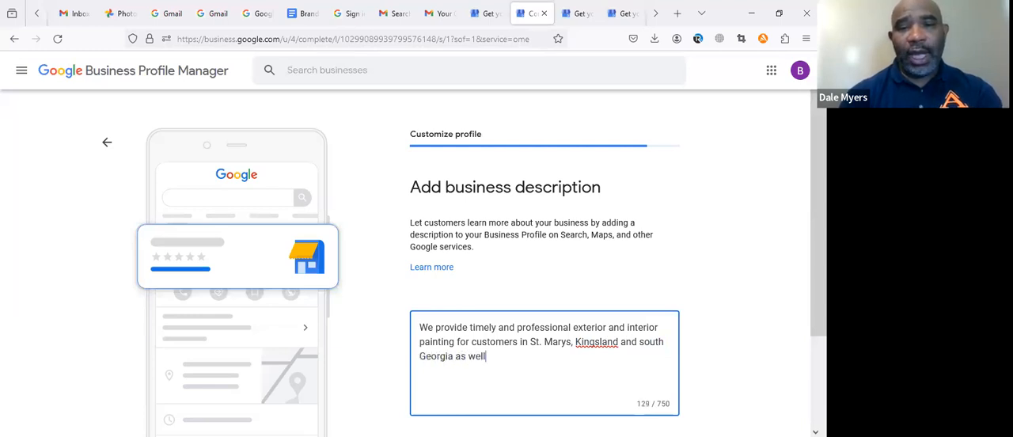
pyautogui.write(' as n')
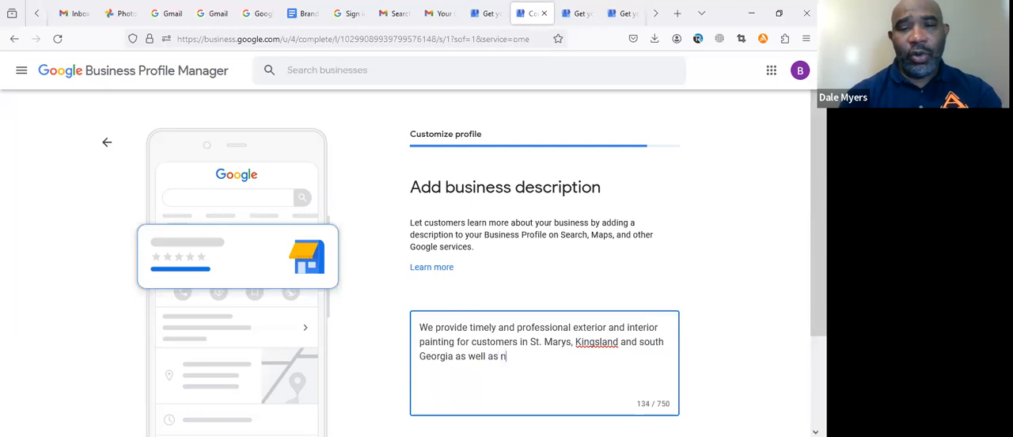
pyautogui.write('orthern Florida')
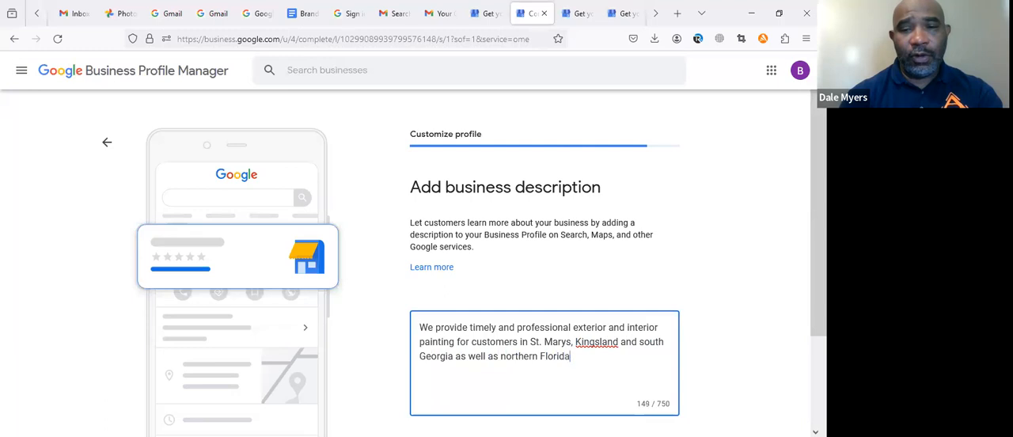
pyautogui.write('.')
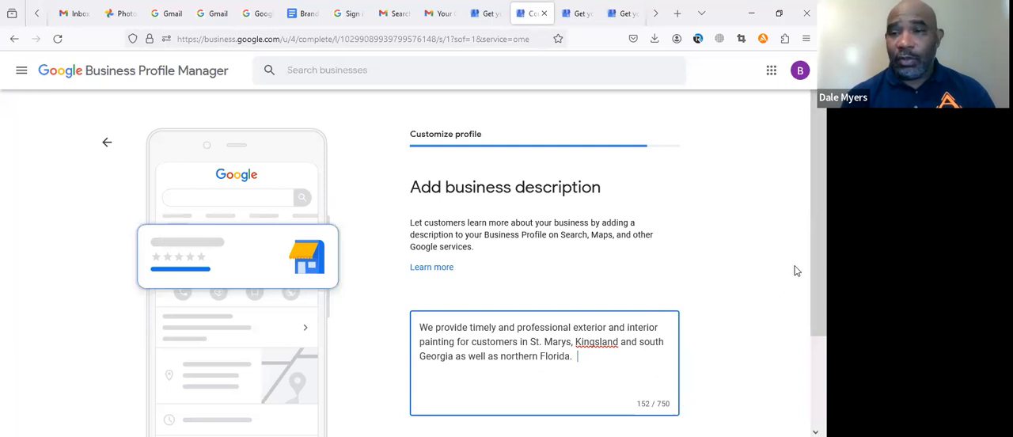
pyautogui.scroll(-3, 798, 360)
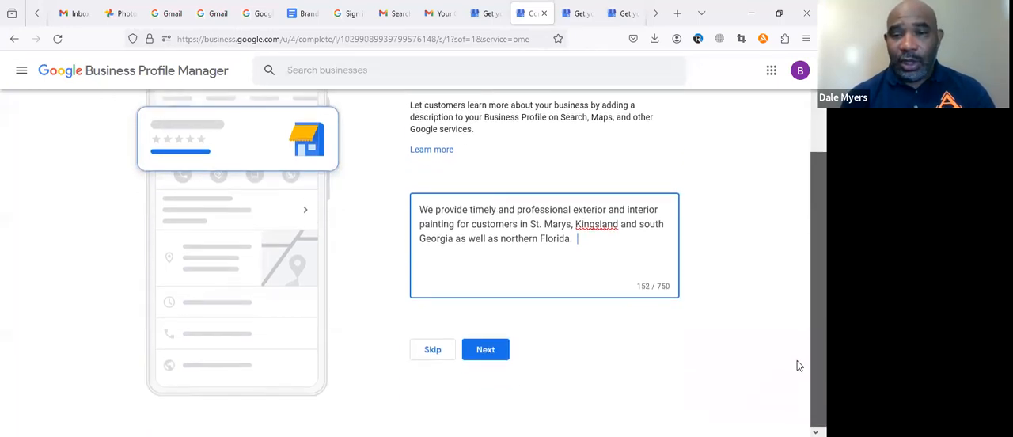
pyautogui.click(492, 351)
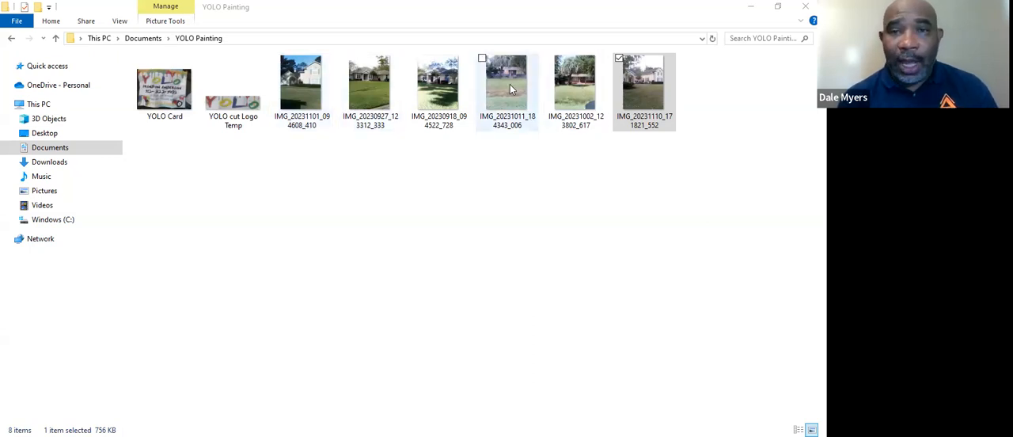
# Step: In File Explorer's YOLO Painting folder, rename the photo IMG_20231002_123802_617 as "Exterior painting Before St Marys GA"
pyautogui.click(568, 91)
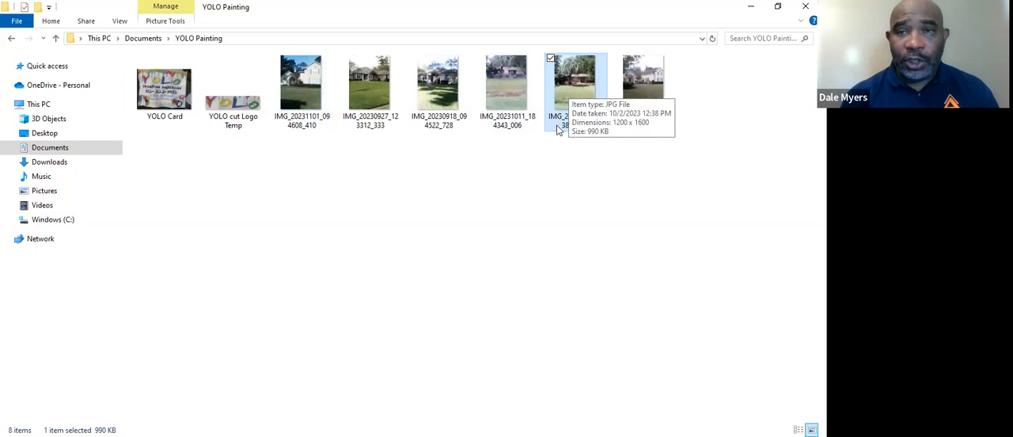
pyautogui.click(504, 93)
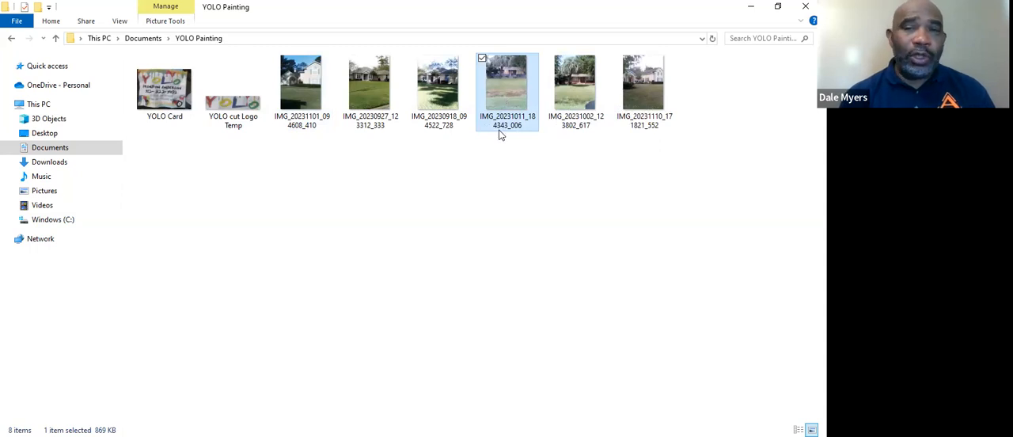
pyautogui.click(583, 121)
pyautogui.rightClick(584, 122)
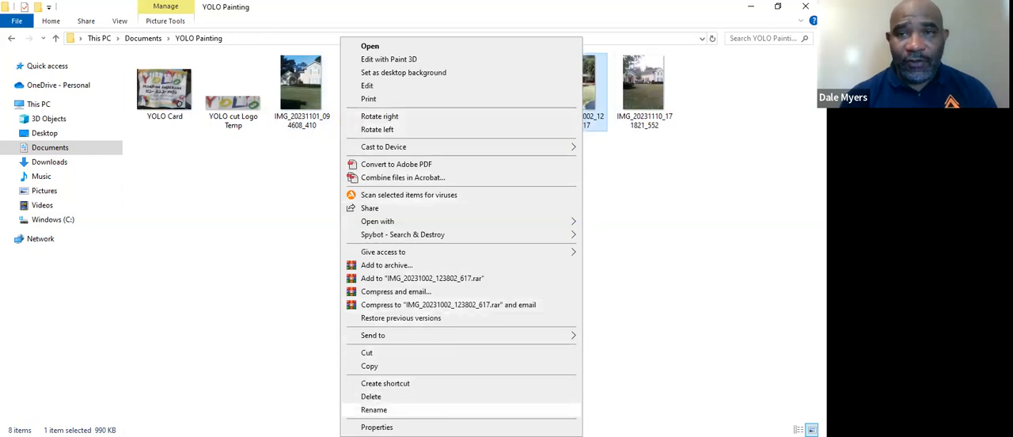
pyautogui.click(373, 409)
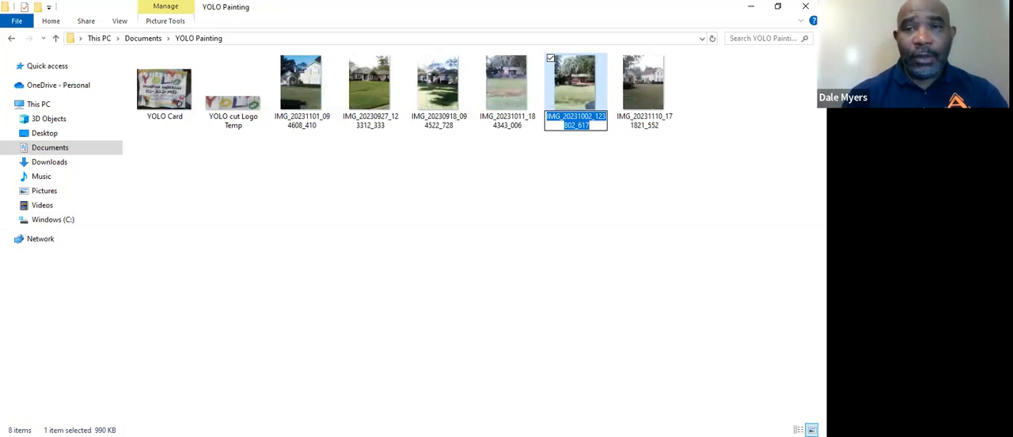
pyautogui.write('Ext')
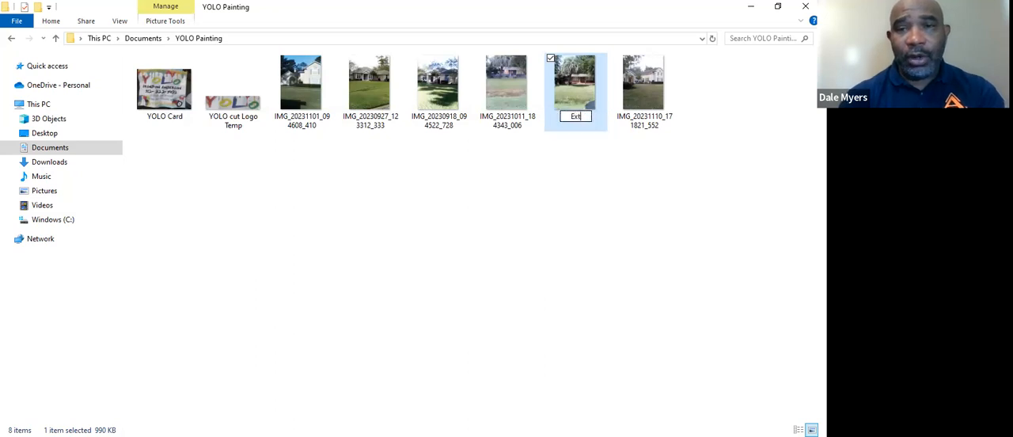
pyautogui.write('erior painting')
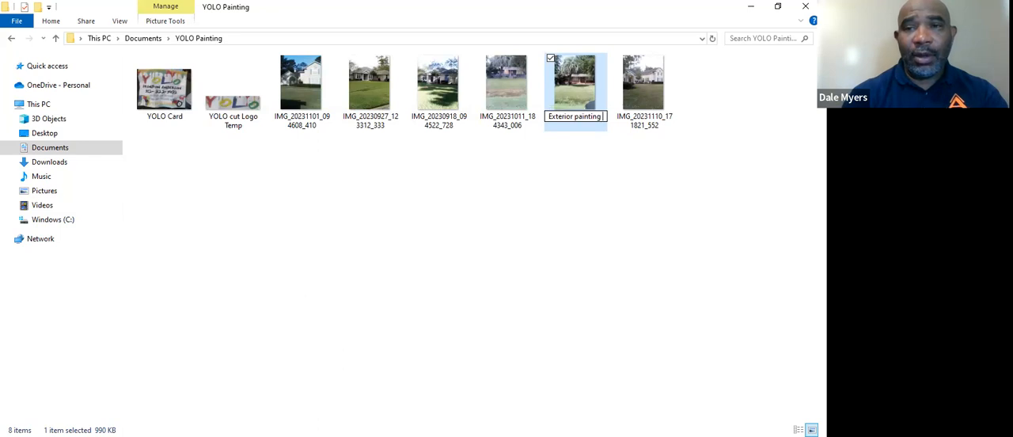
pyautogui.write(' Before')
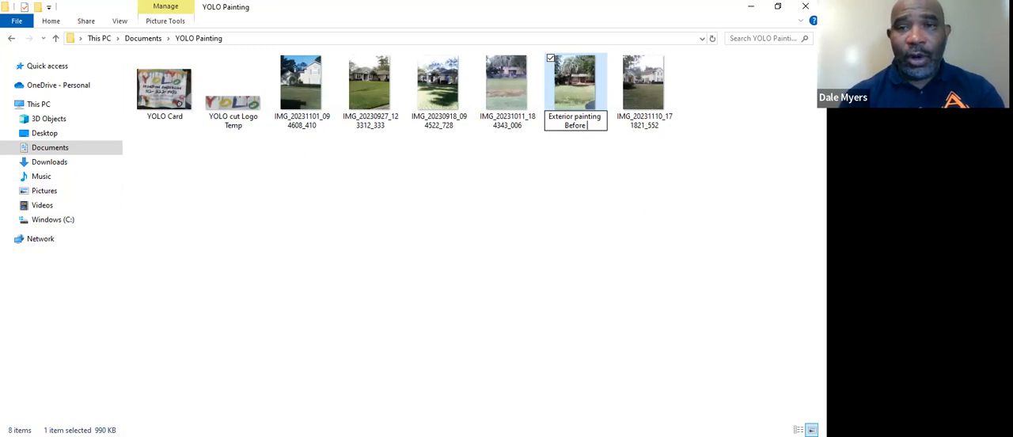
pyautogui.write('St')
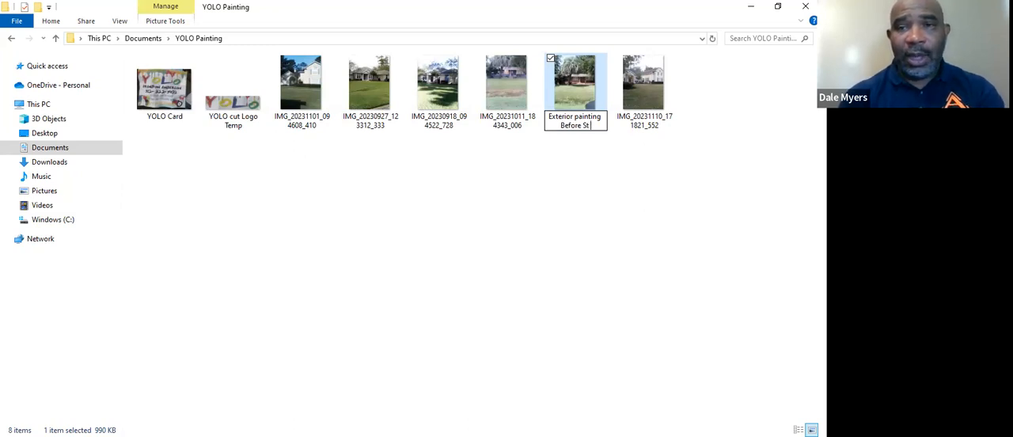
pyautogui.write(' Marys')
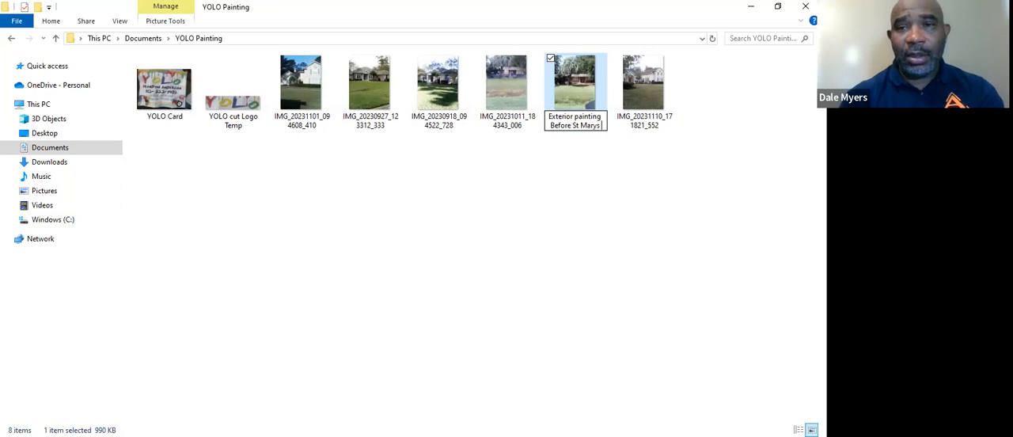
pyautogui.write(' GA')
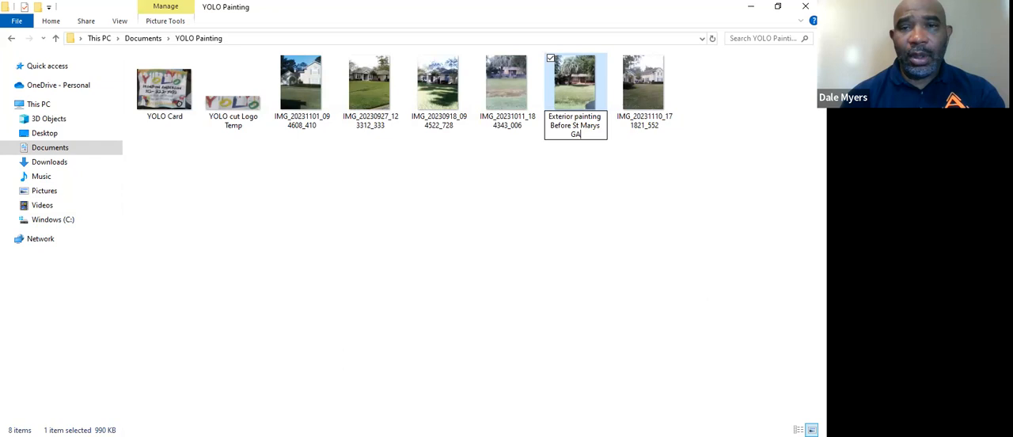
# Step: Rename the photo IMG_20231011_184343_006 as "Exterior painting After St Marys GA"
pyautogui.click(506, 93)
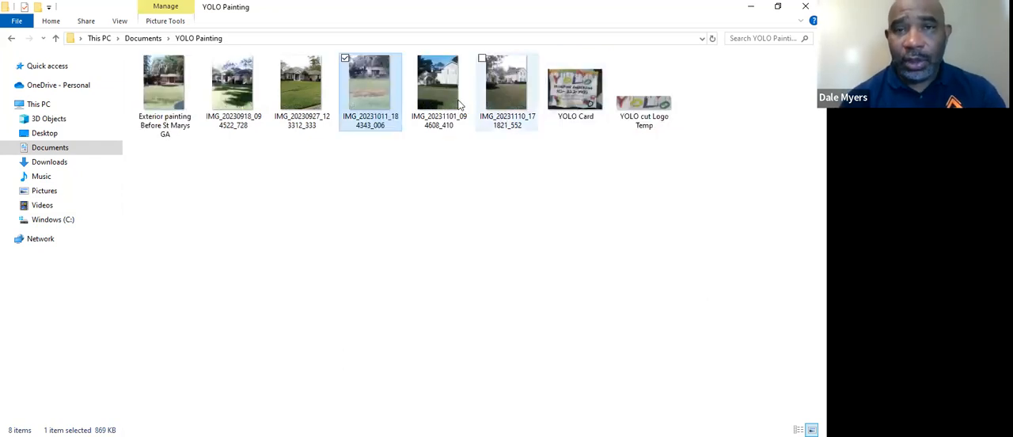
pyautogui.click(369, 118)
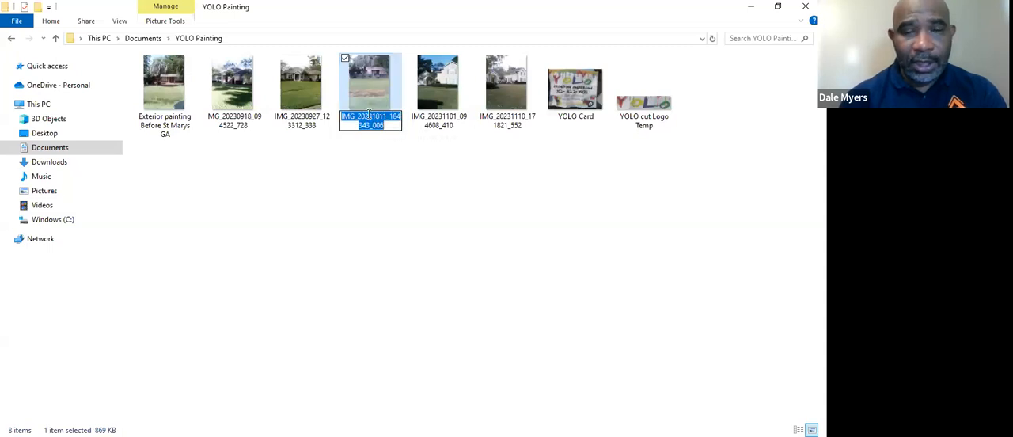
pyautogui.write('Exterior')
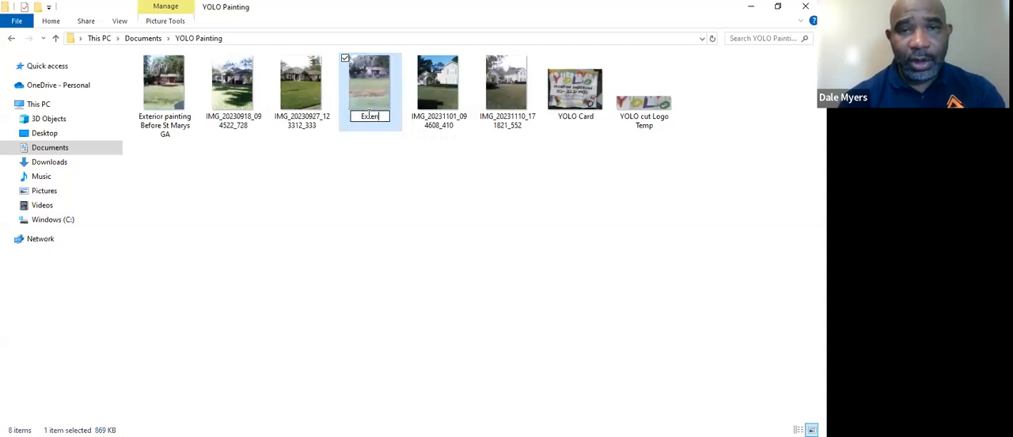
pyautogui.write(' painting')
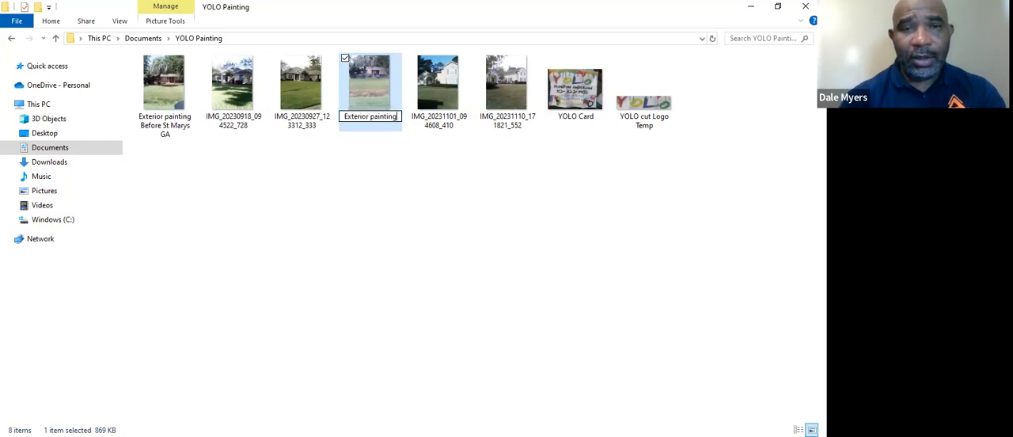
pyautogui.write(' A')
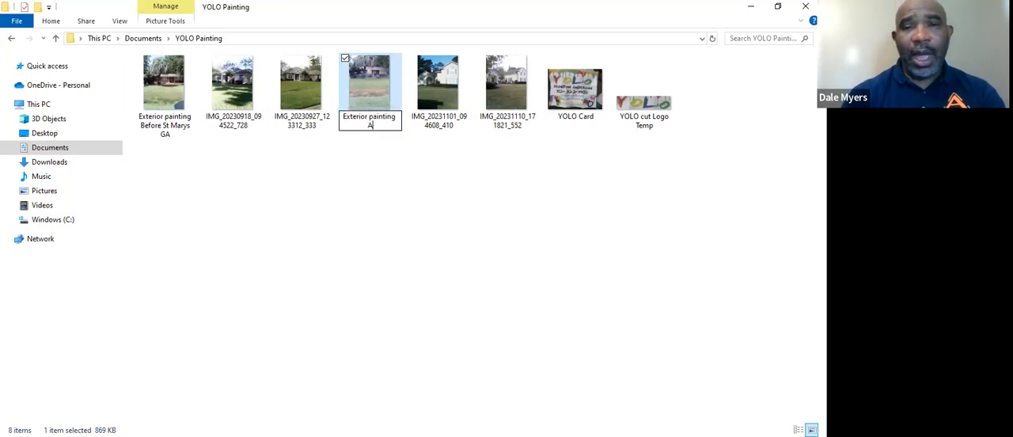
pyautogui.write('fter S')
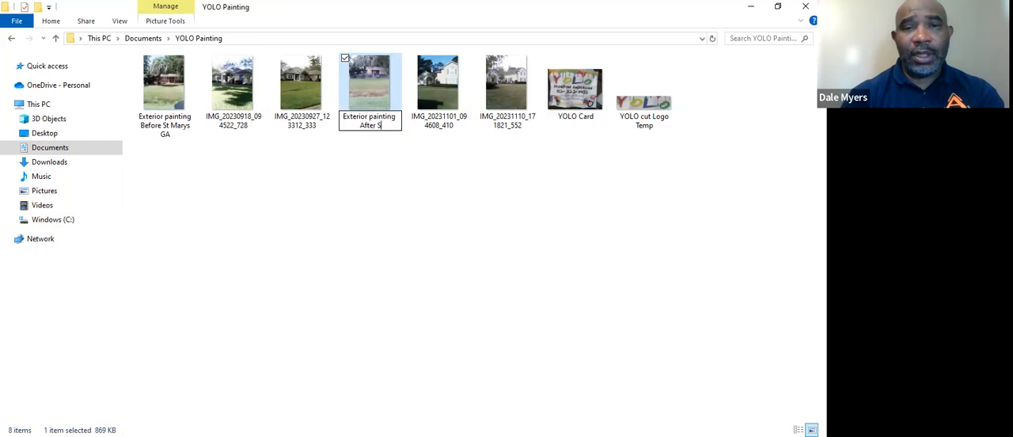
pyautogui.write('t Mar')
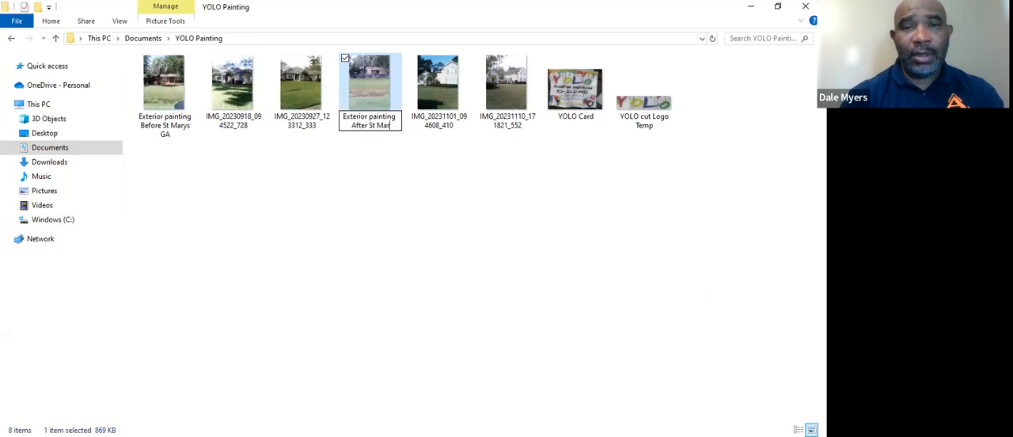
pyautogui.write('ys GA')
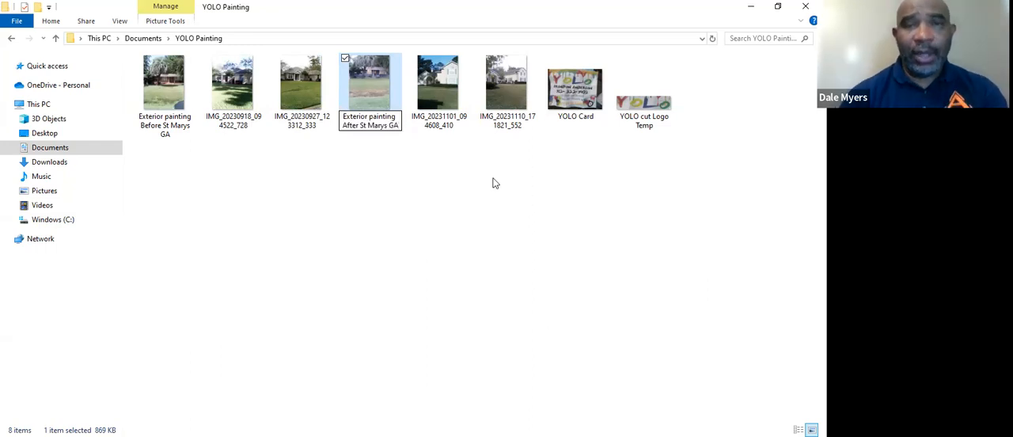
pyautogui.click(419, 160)
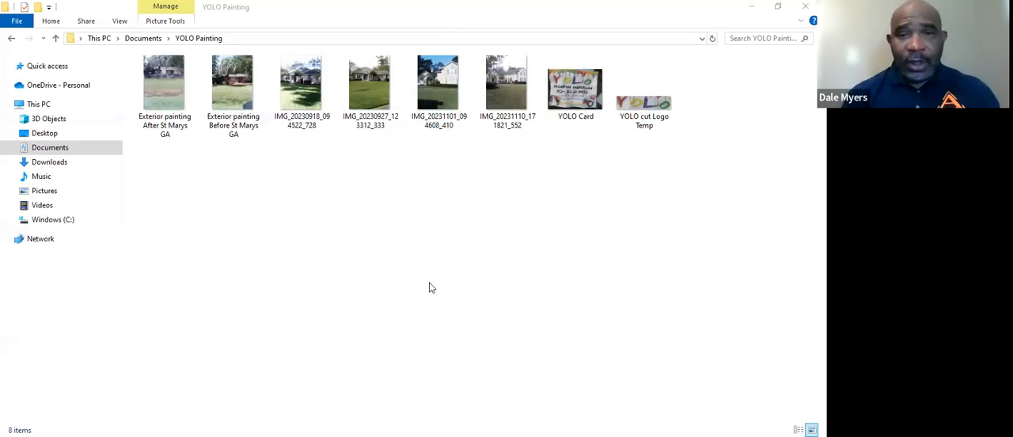
# Step: Switch to Google Business Profile Manager in the browser, add the before and after exterior painting photos, and submit them
pyautogui.hotkey('alt', 'Tab')
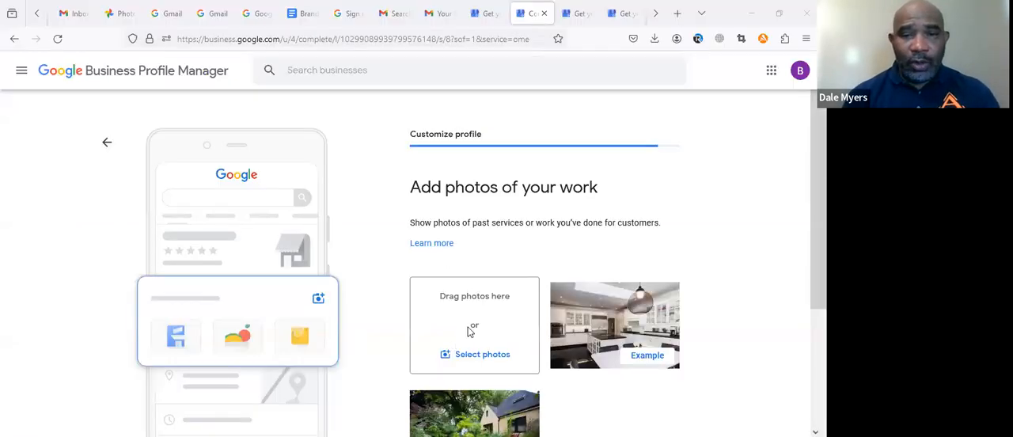
pyautogui.click(282, 411)
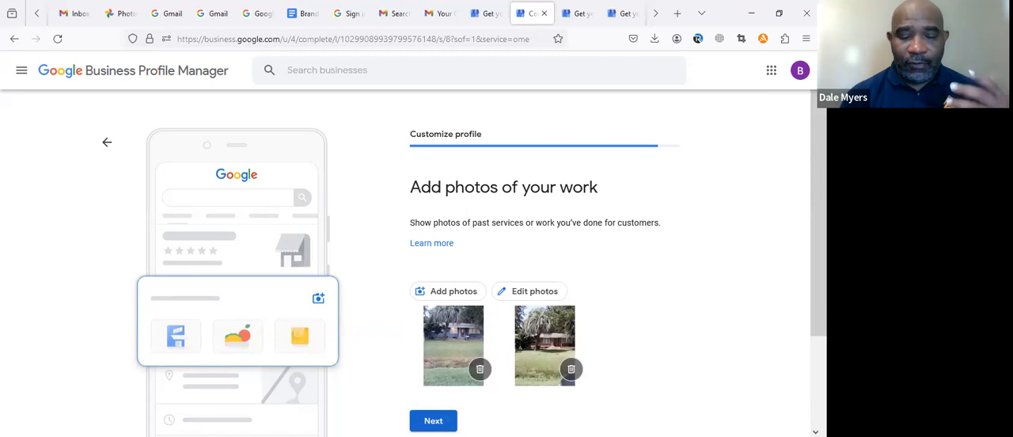
pyautogui.click(433, 421)
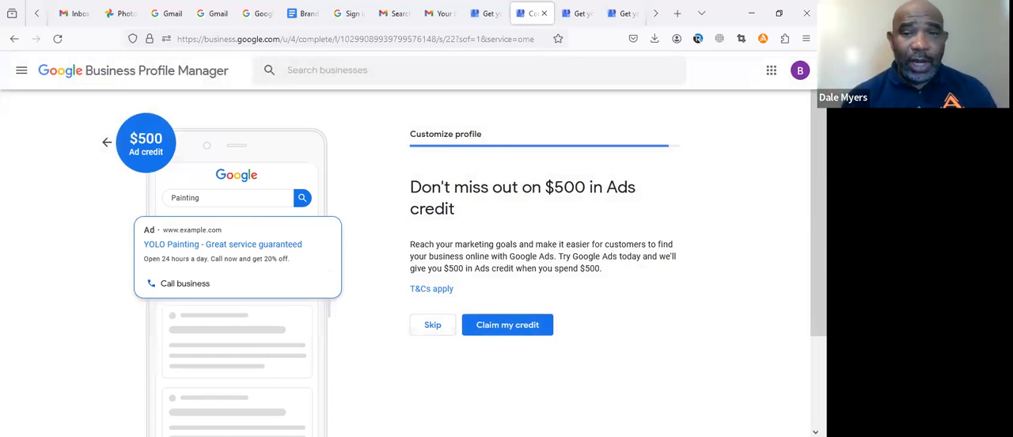
# Step: Skip the $500 Ads credit offer, finish customizing the profile, and bring up YOLO Painting's business management options in Google Search
pyautogui.click(431, 326)
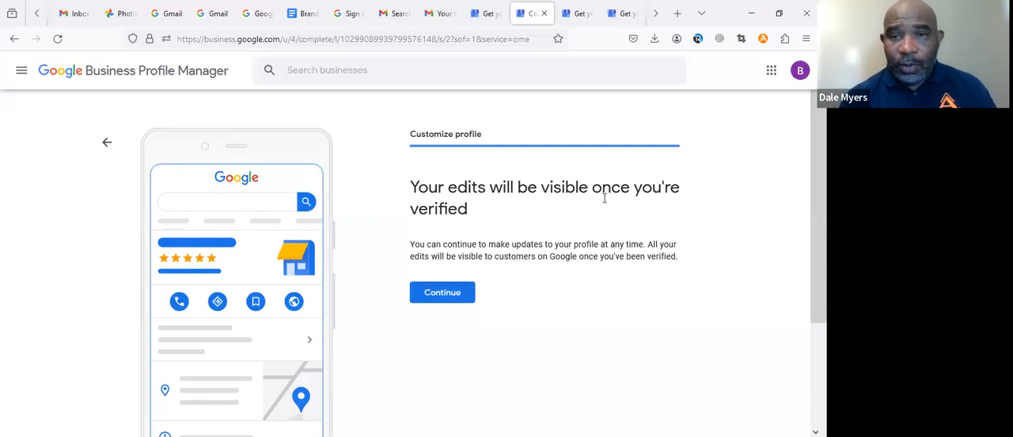
pyautogui.click(431, 301)
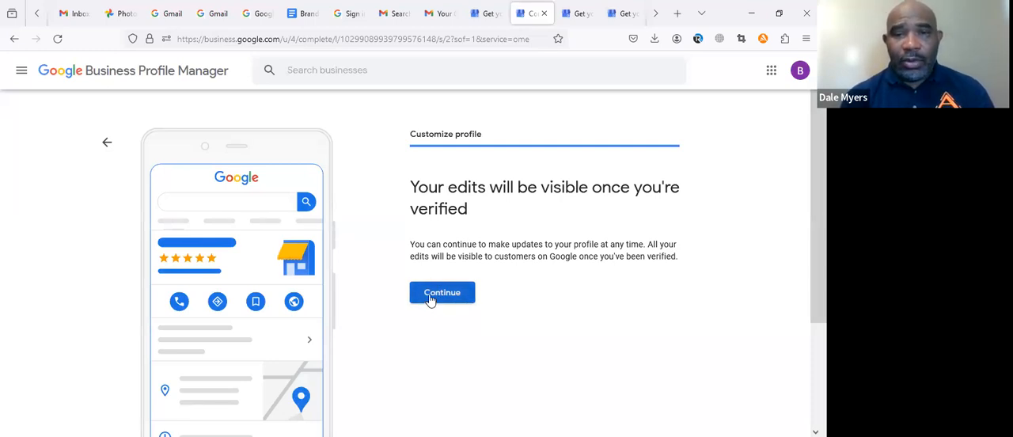
pyautogui.click(430, 301)
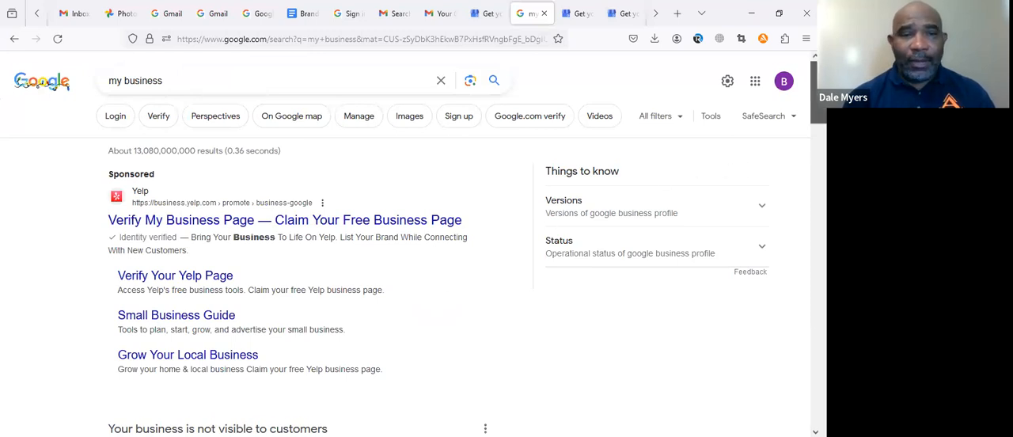
pyautogui.scroll(-5, 405, 244)
pyautogui.scroll(-2, 405, 244)
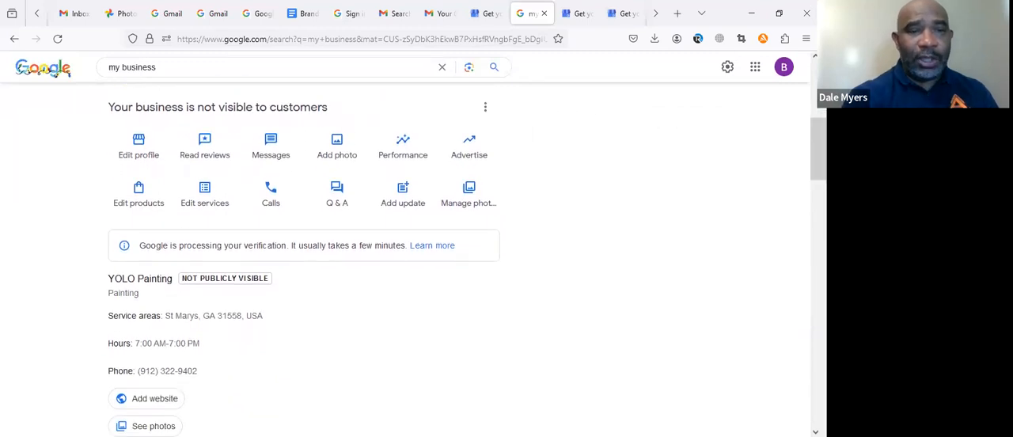
pyautogui.click(645, 201)
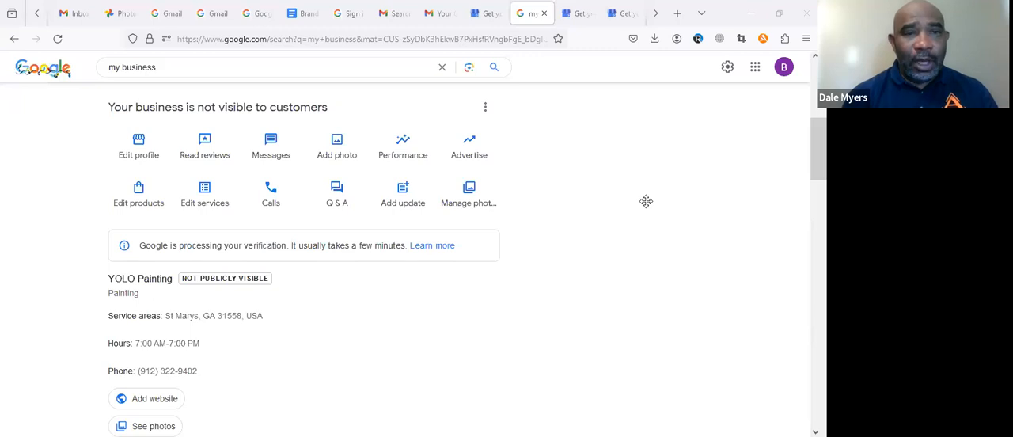